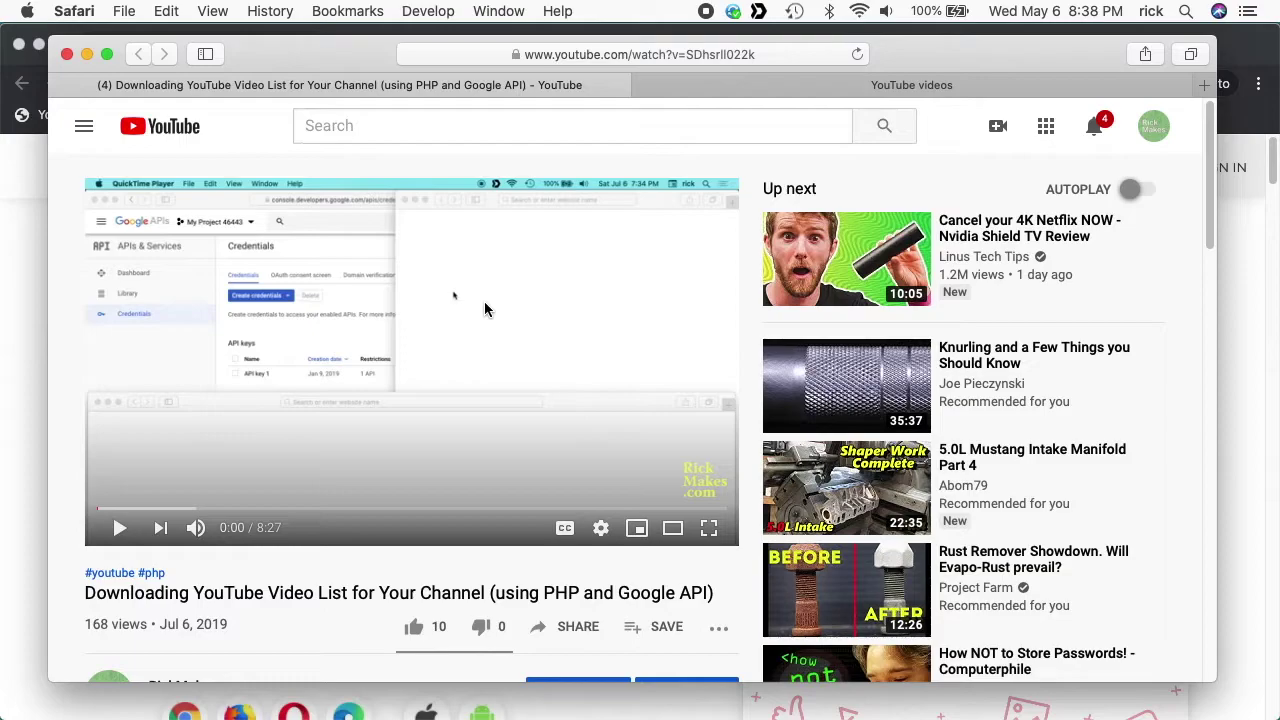
# Step: Look over the saved YouTube videos list page from its beginning and minimize the Safari window
pyautogui.click(696, 89)
pyautogui.scroll(20, 630, 270)
pyautogui.scroll(20, 616, 280)
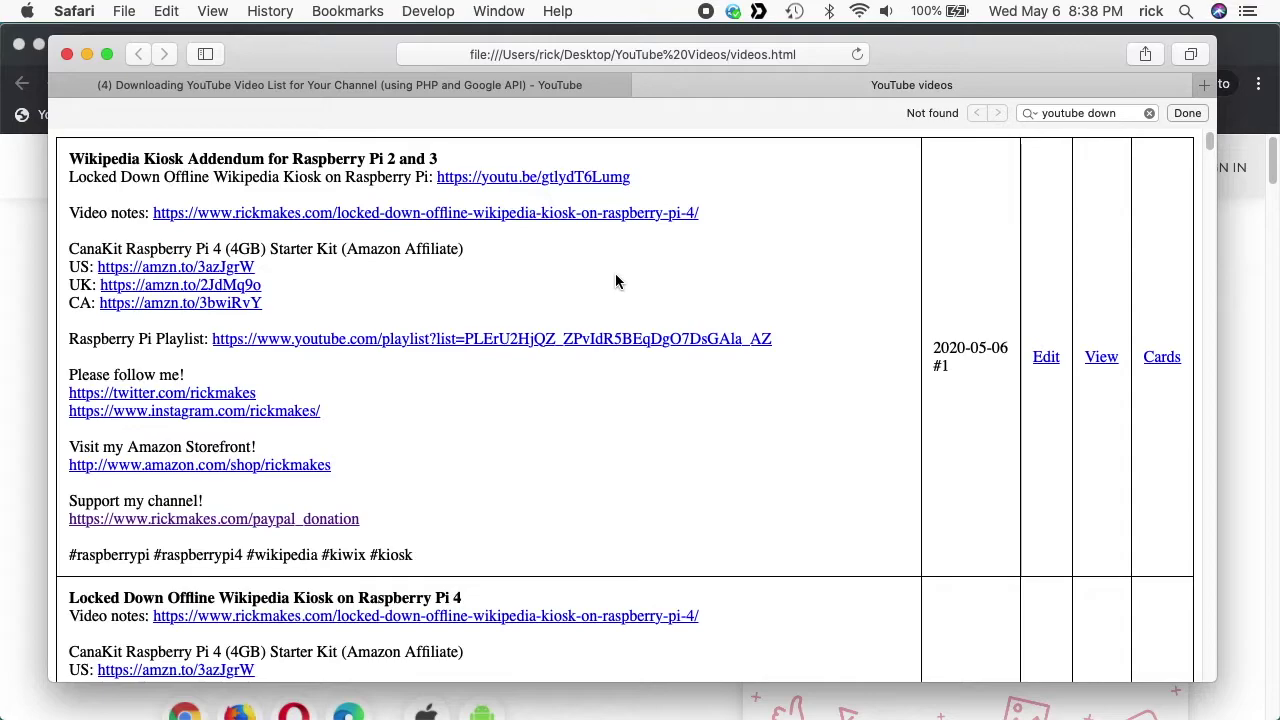
pyautogui.press('super+f')
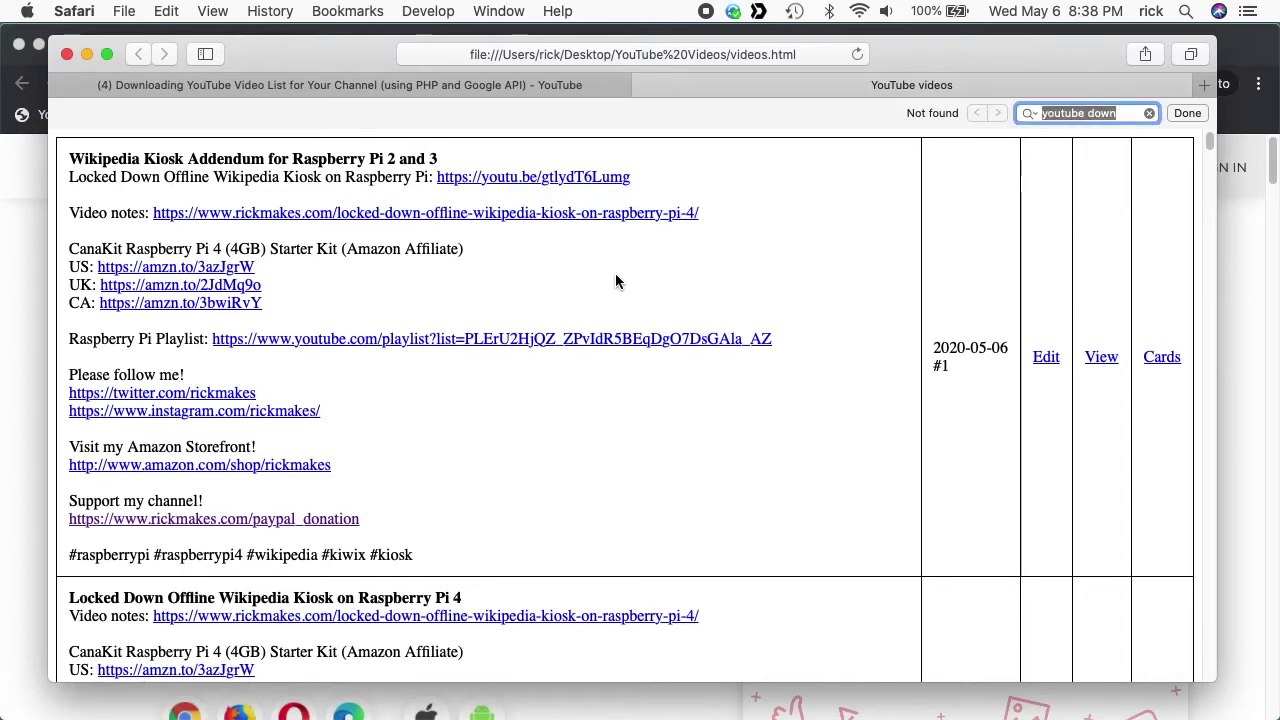
pyautogui.press('Escape')
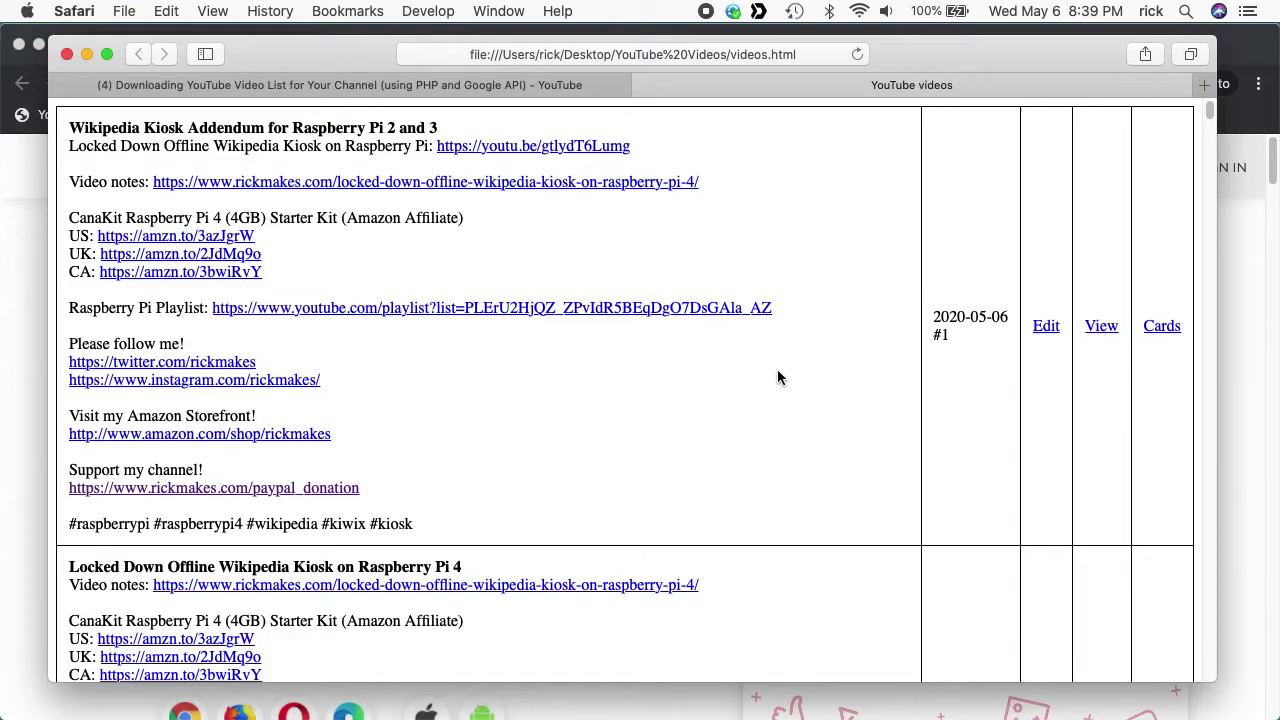
pyautogui.click(87, 55)
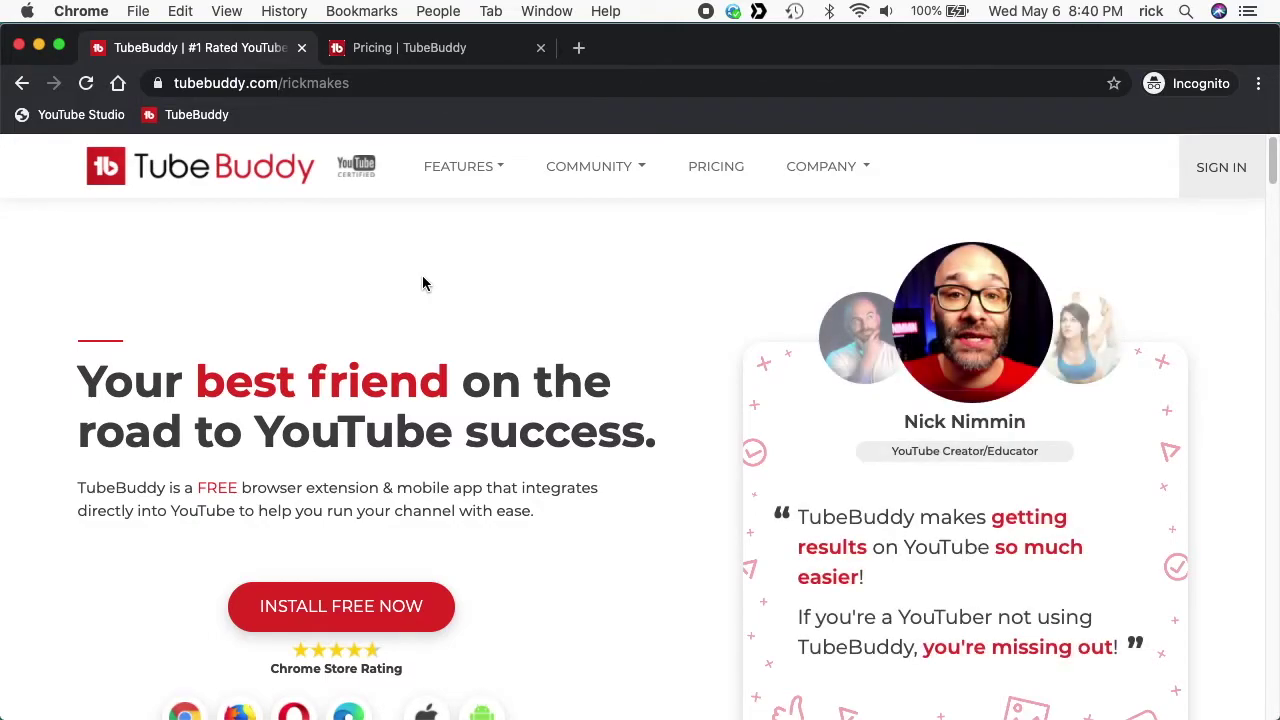
# Step: Compare the productivity and bulk processing tools of the Free, Pro, Star and Legend plans on TubeBuddy's pricing page
pyautogui.click(491, 53)
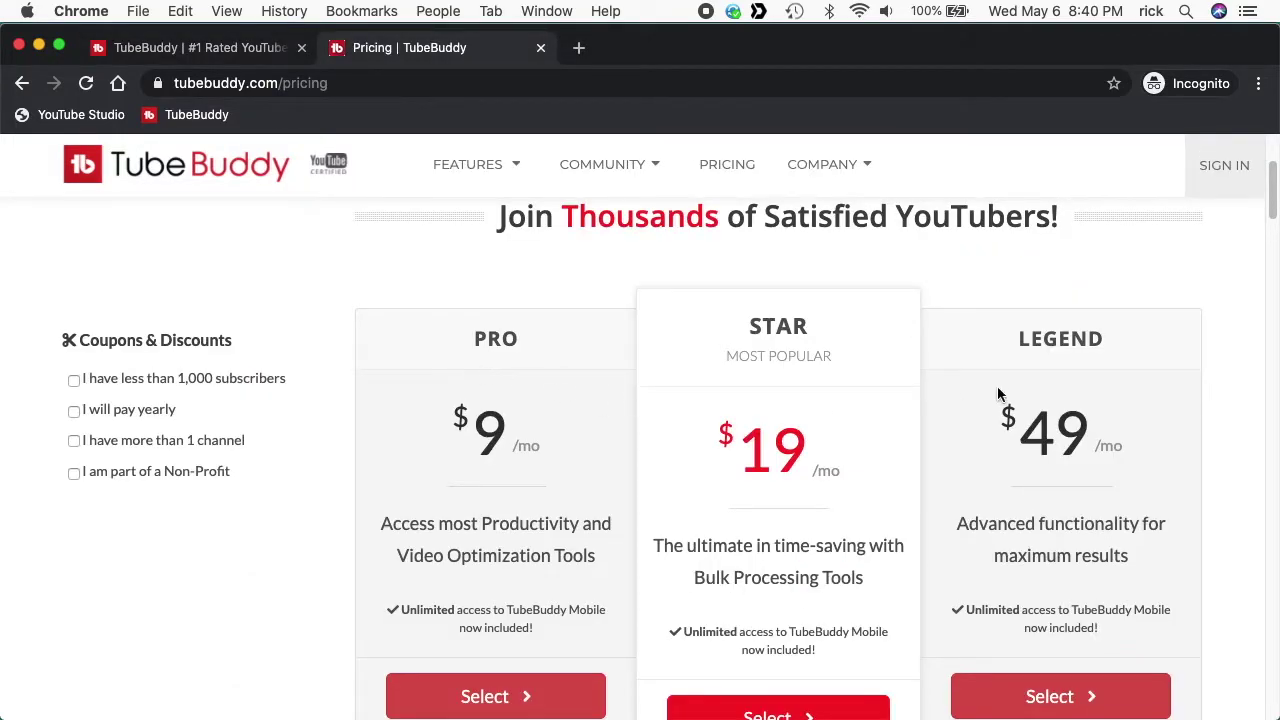
pyautogui.scroll(-5, 1008, 537)
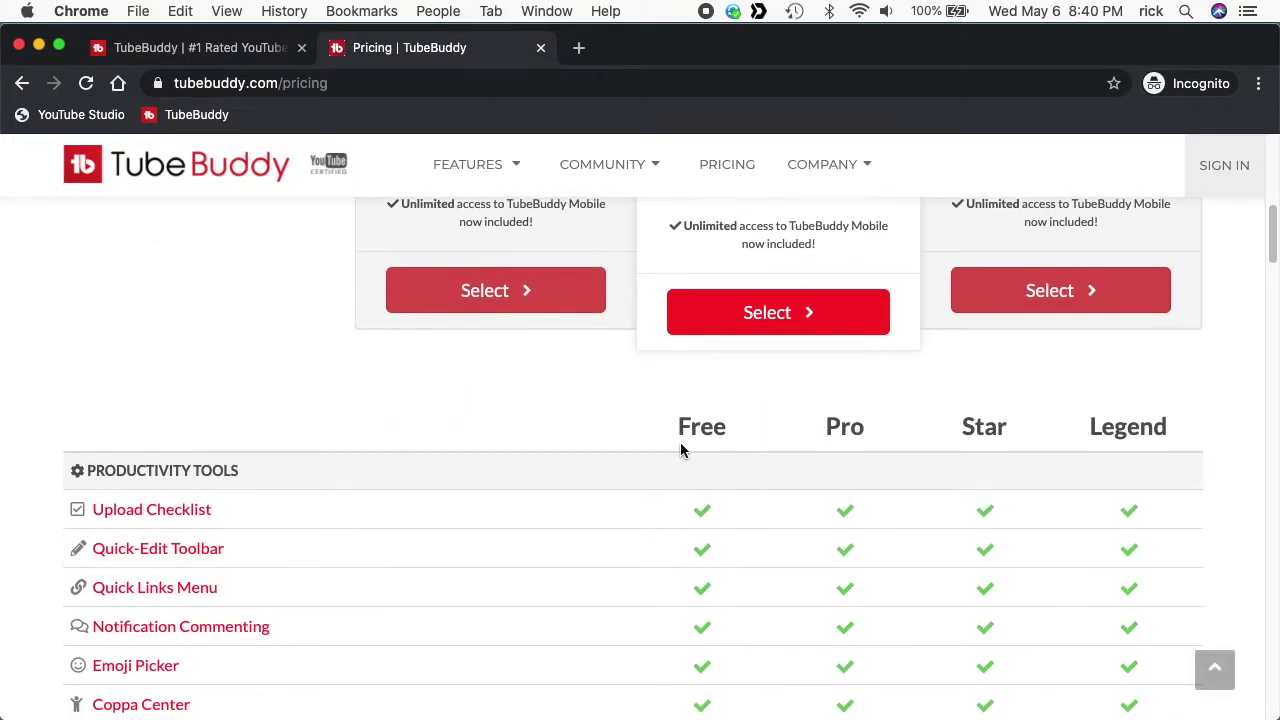
pyautogui.scroll(-2, 785, 500)
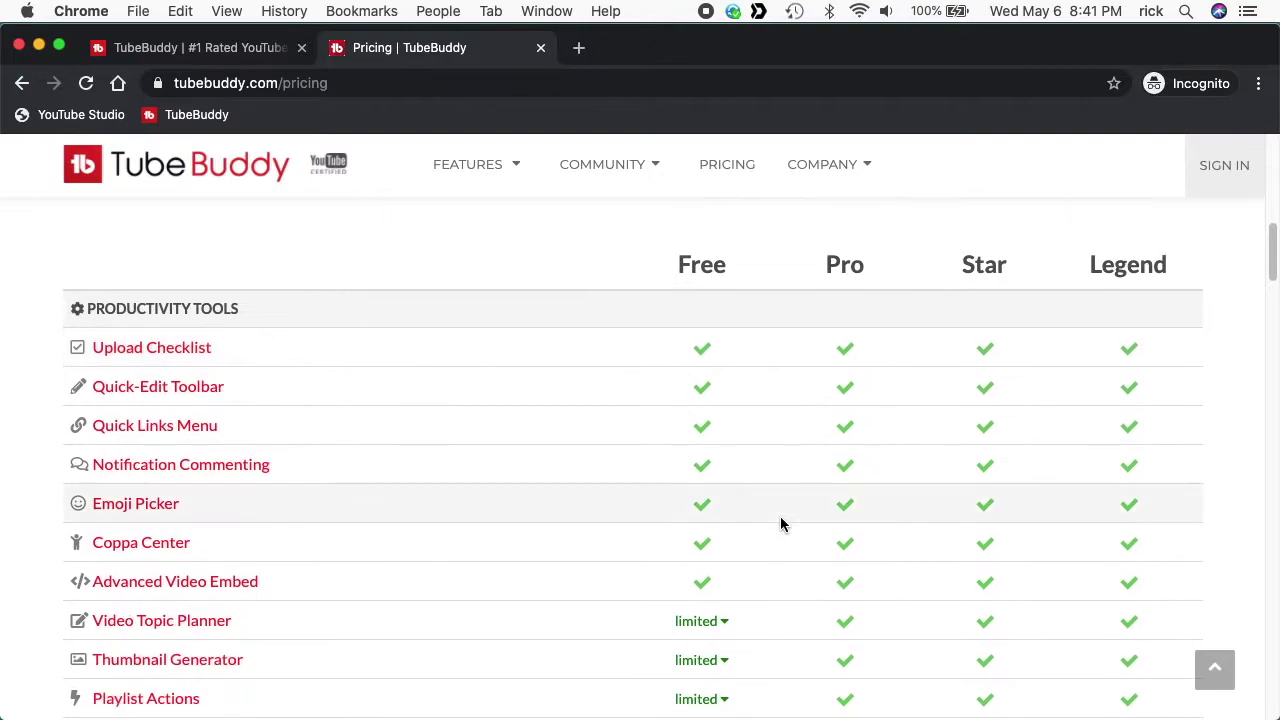
pyautogui.scroll(-4, 843, 524)
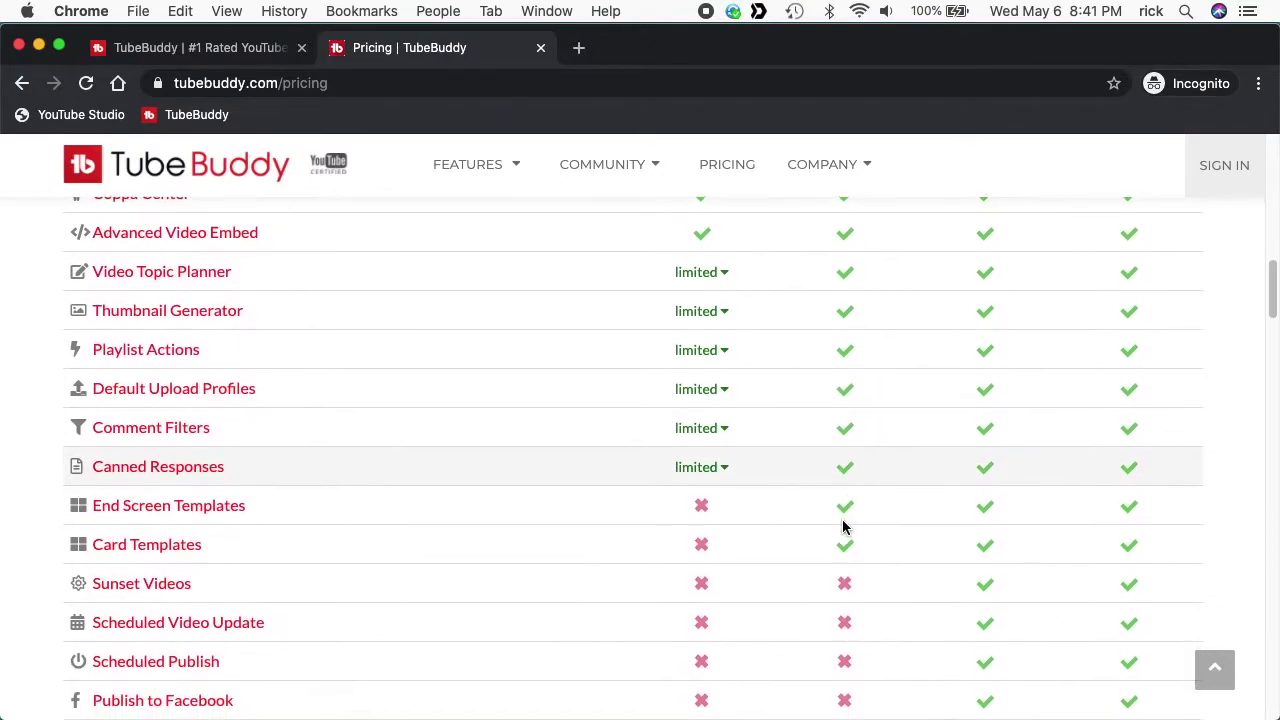
pyautogui.scroll(-3, 848, 527)
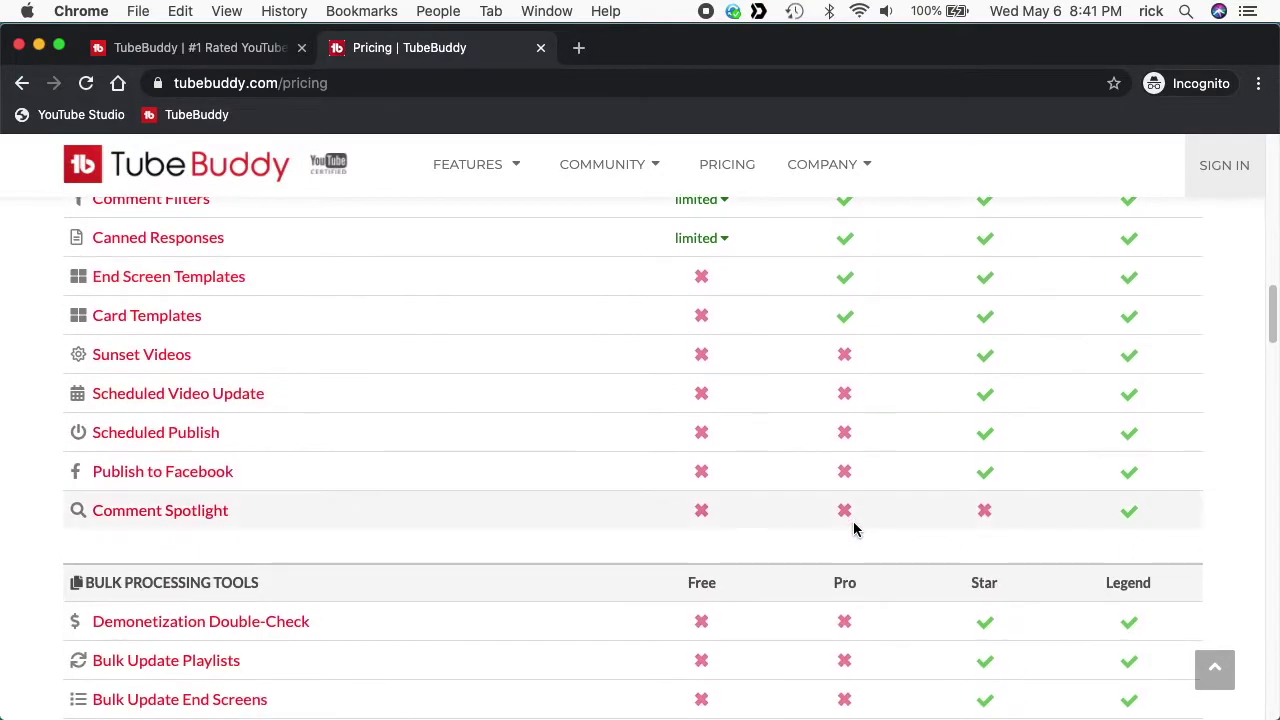
pyautogui.scroll(-2, 853, 528)
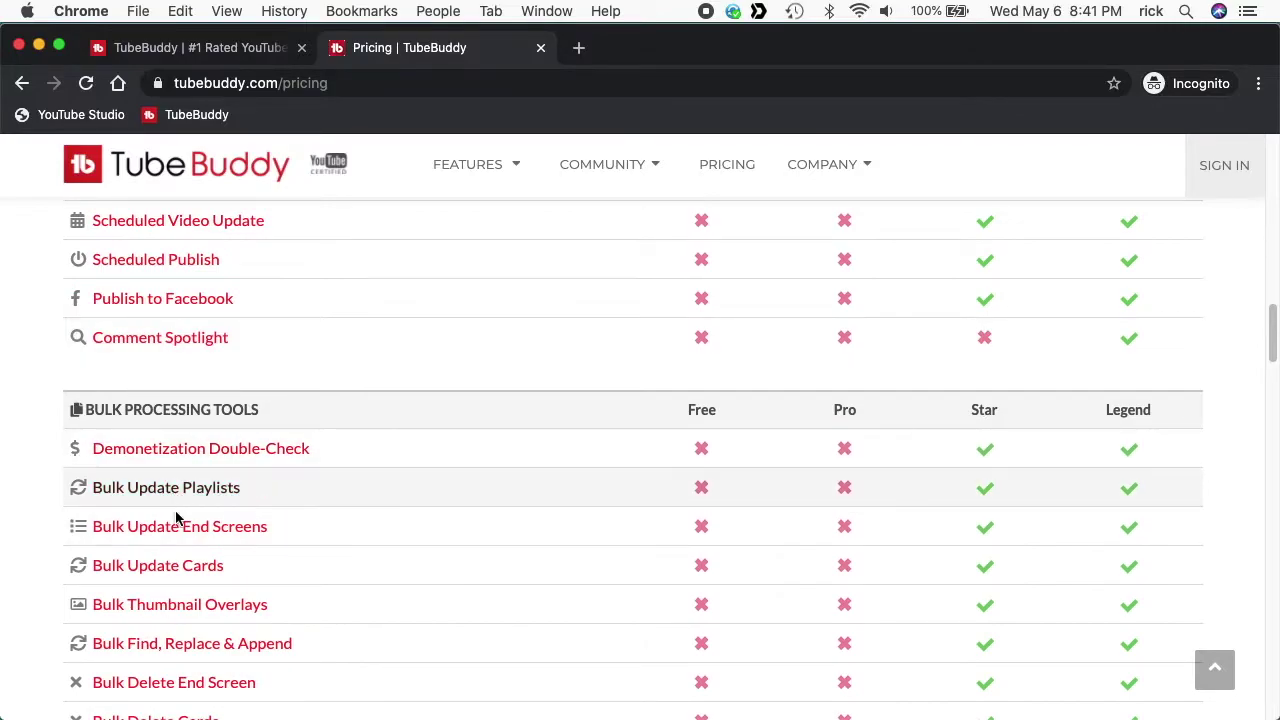
pyautogui.scroll(-2, 178, 503)
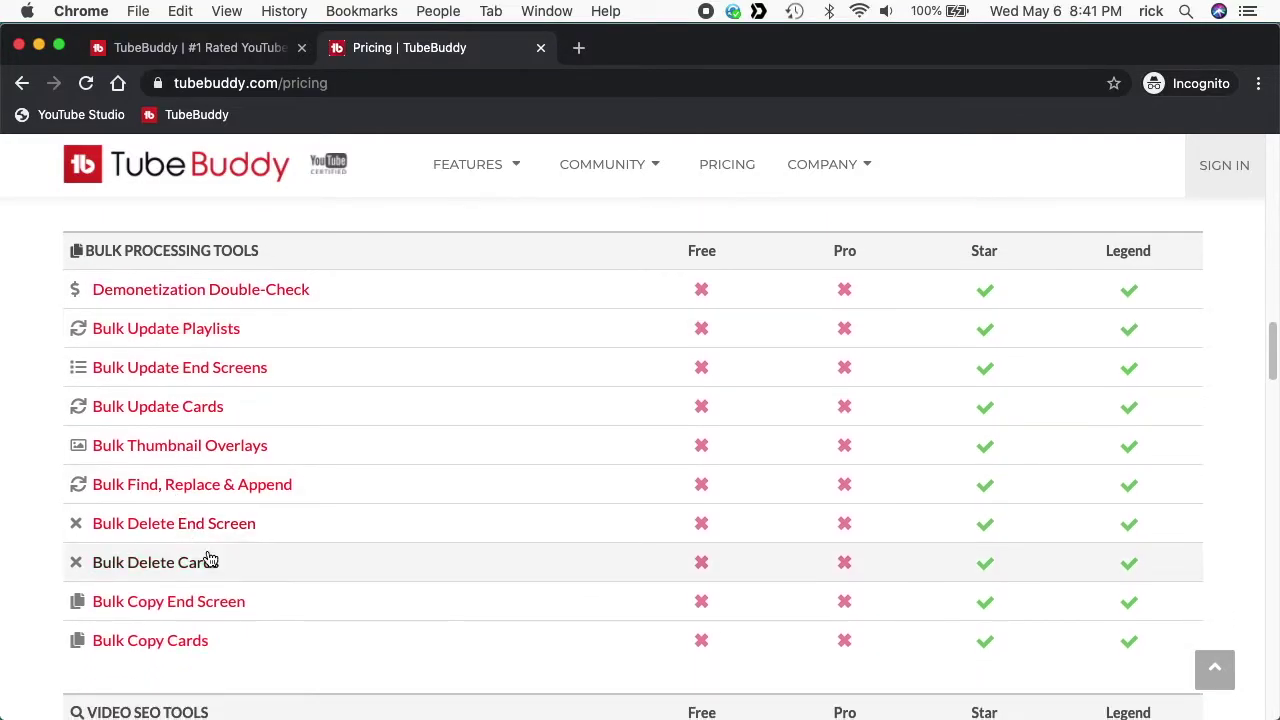
pyautogui.scroll(-2, 206, 560)
pyautogui.scroll(1, 190, 420)
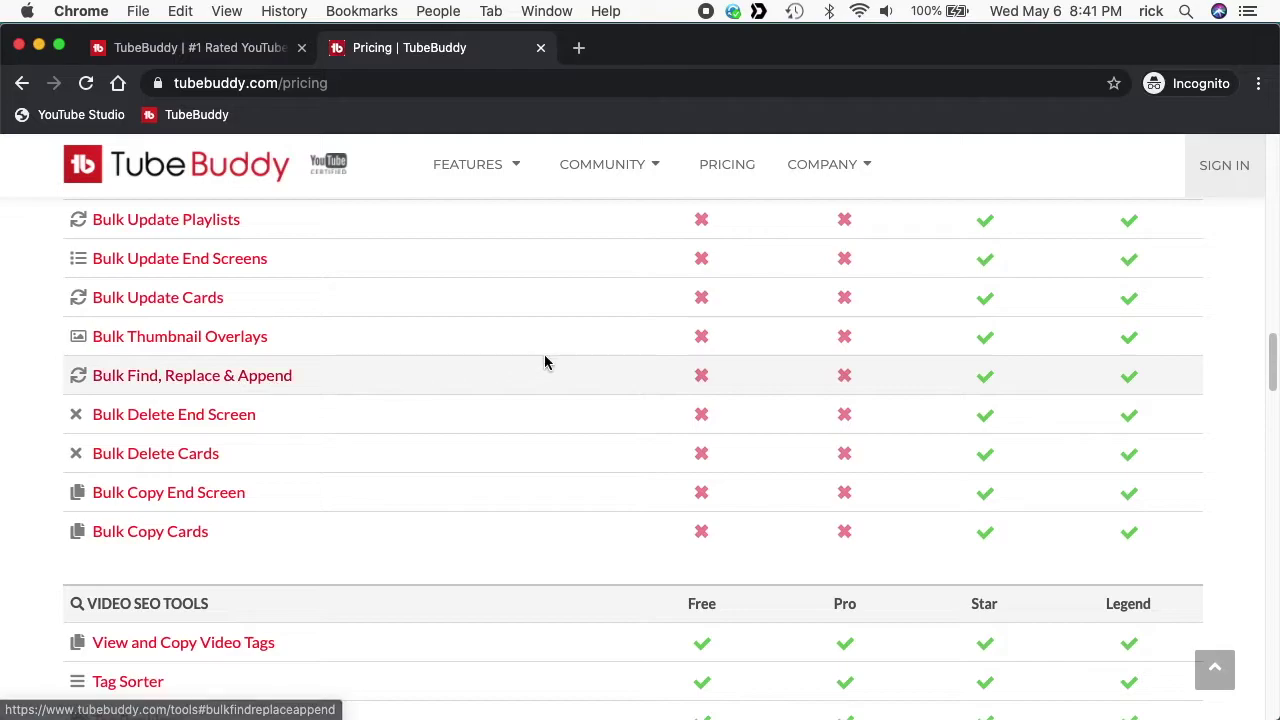
# Step: Check the monthly plan prices and recheck which productivity, bulk processing and video SEO tools each plan includes
pyautogui.scroll(15, 989, 385)
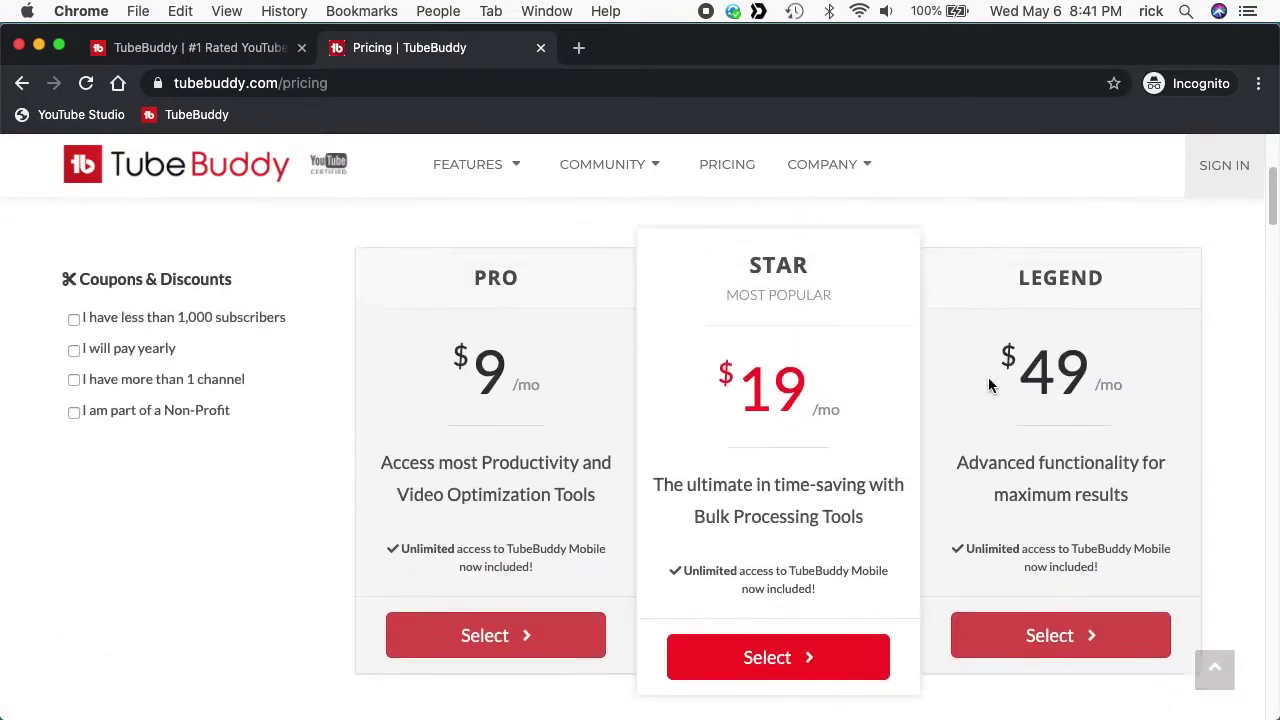
pyautogui.scroll(-3, 915, 479)
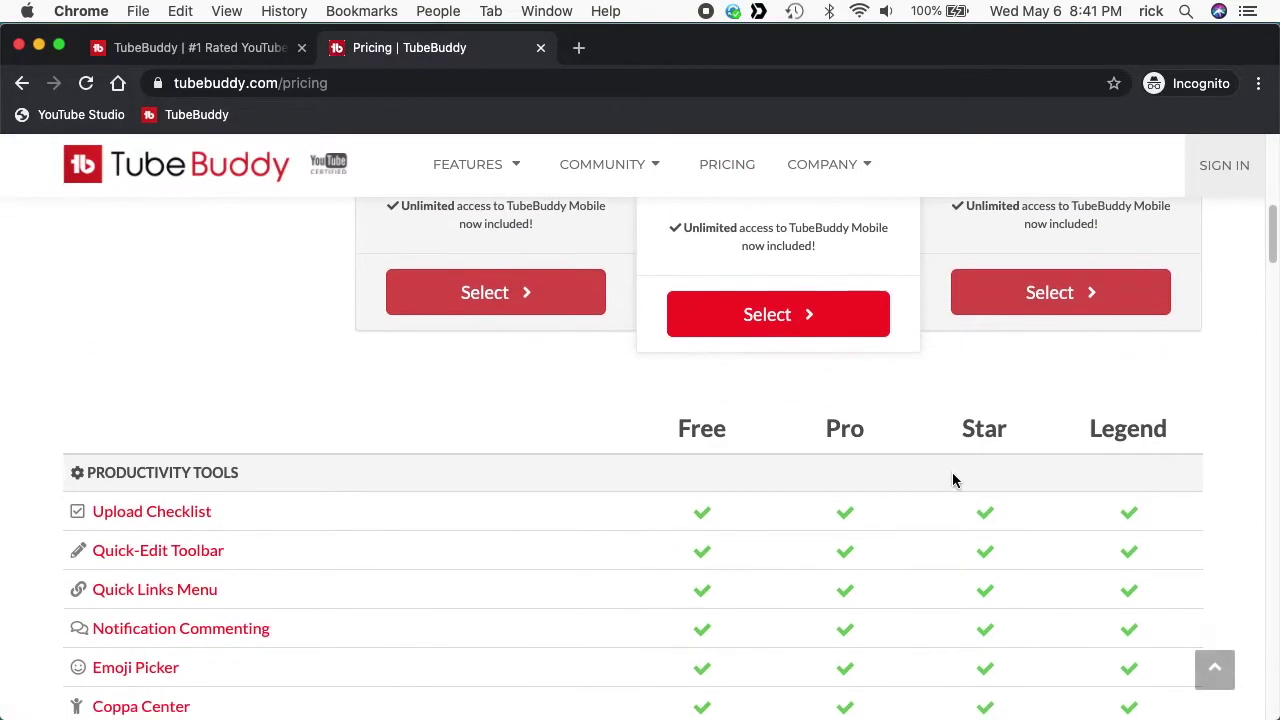
pyautogui.scroll(-10, 991, 568)
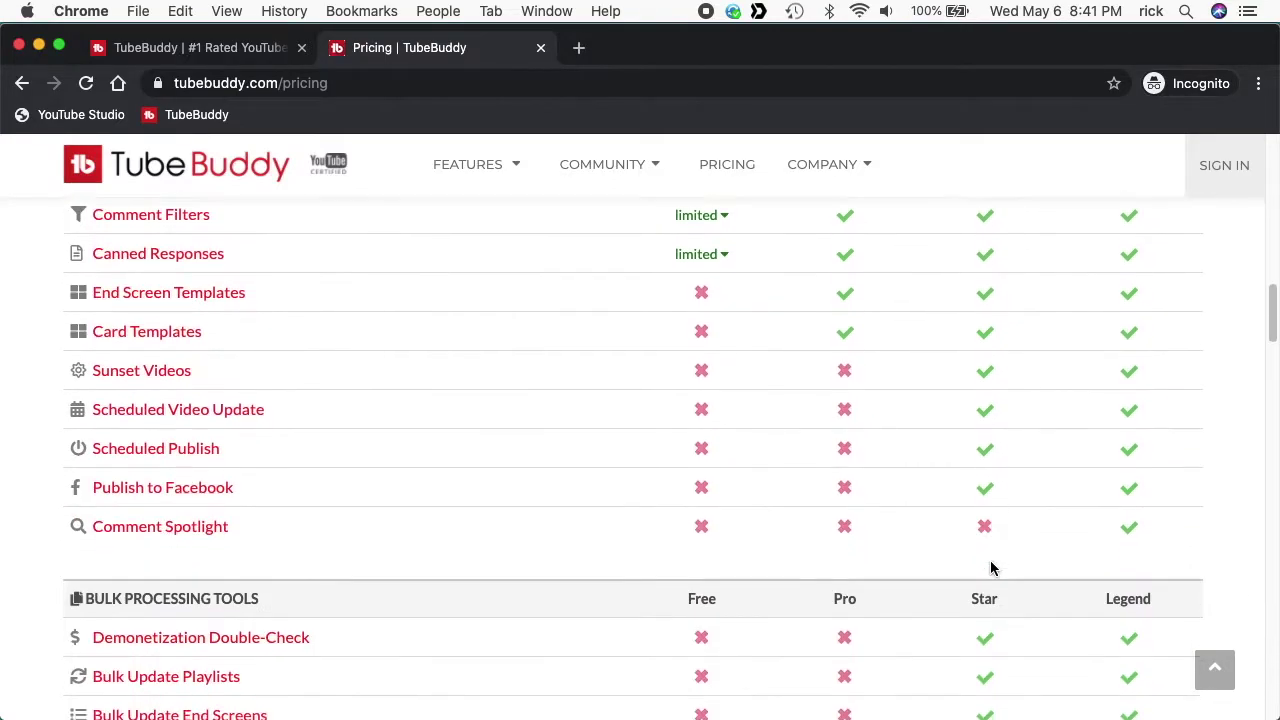
pyautogui.scroll(-7, 991, 568)
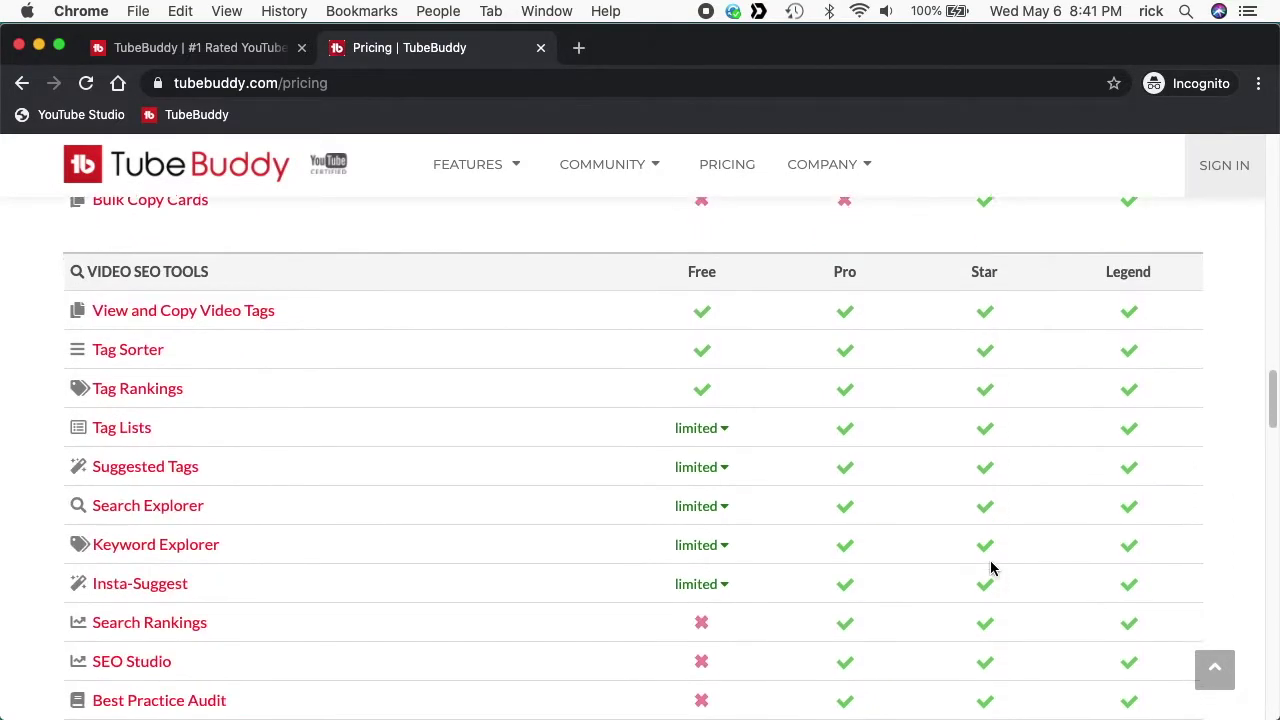
pyautogui.scroll(6, 991, 568)
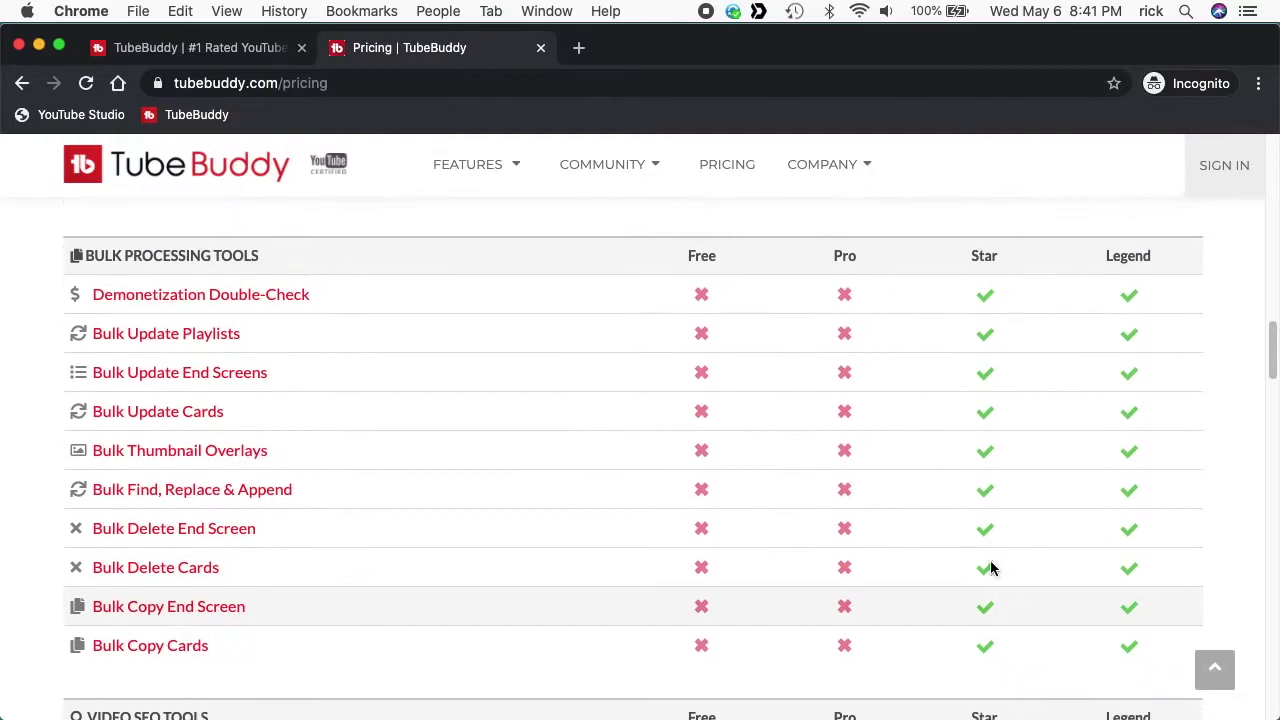
pyautogui.scroll(4, 455, 469)
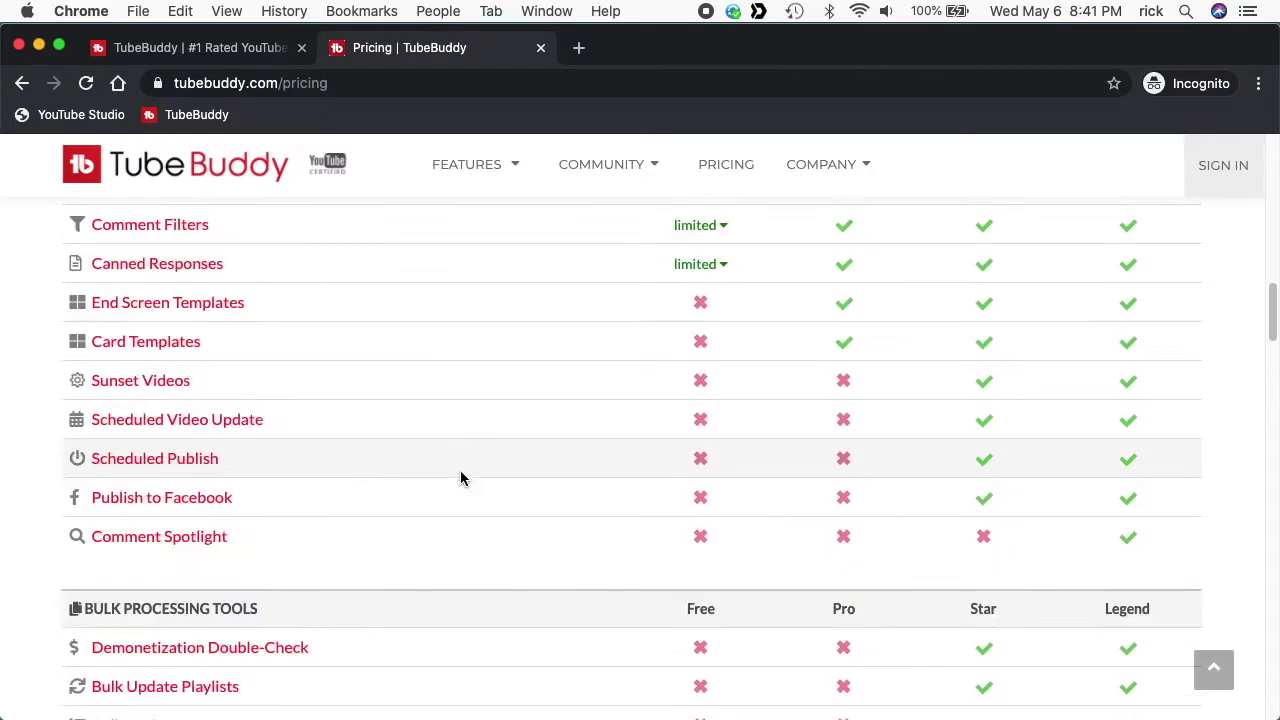
# Step: Examine the plan comparison of bulk processing, video SEO, promotion, and data and research tools
pyautogui.scroll(-4, 426, 434)
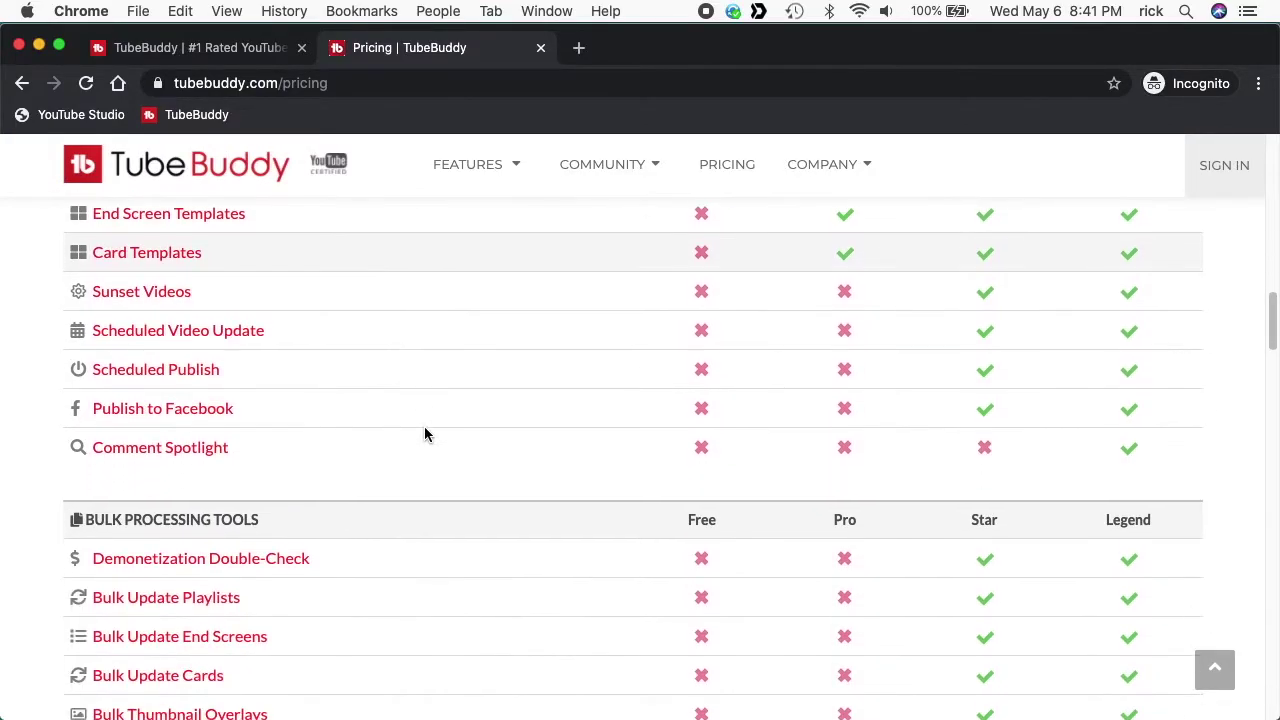
pyautogui.scroll(-2, 434, 506)
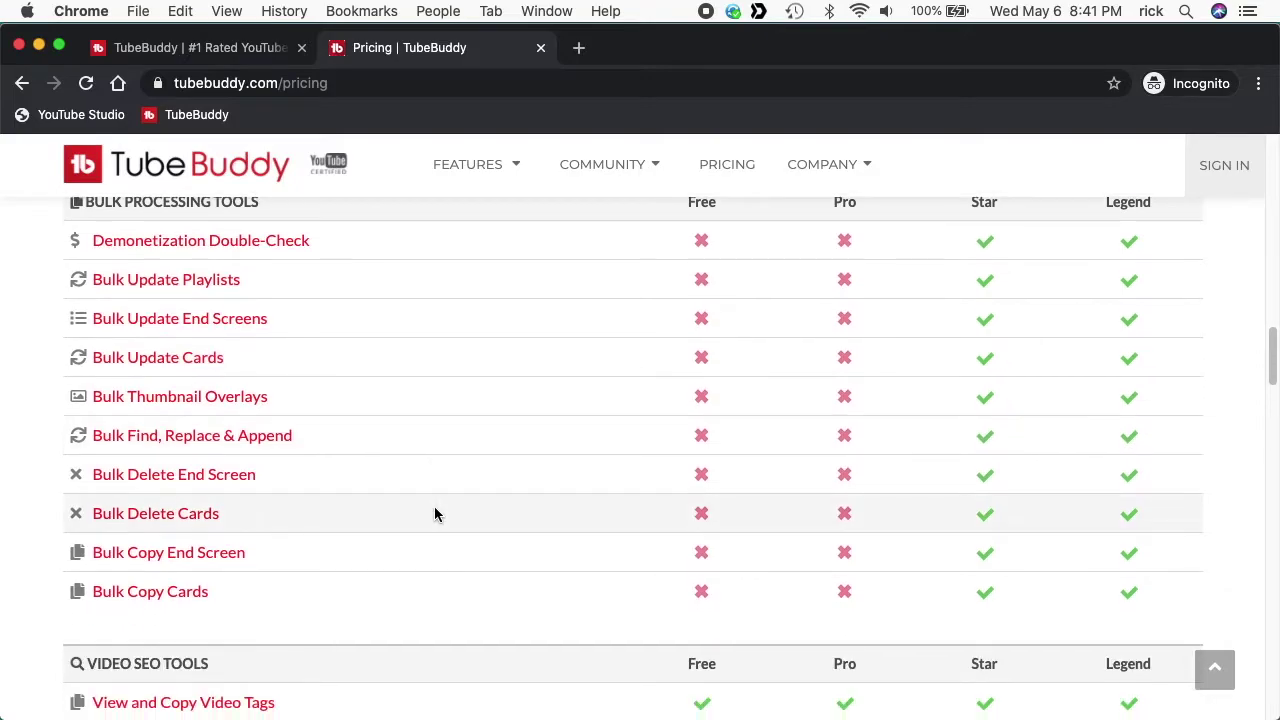
pyautogui.scroll(-5, 435, 514)
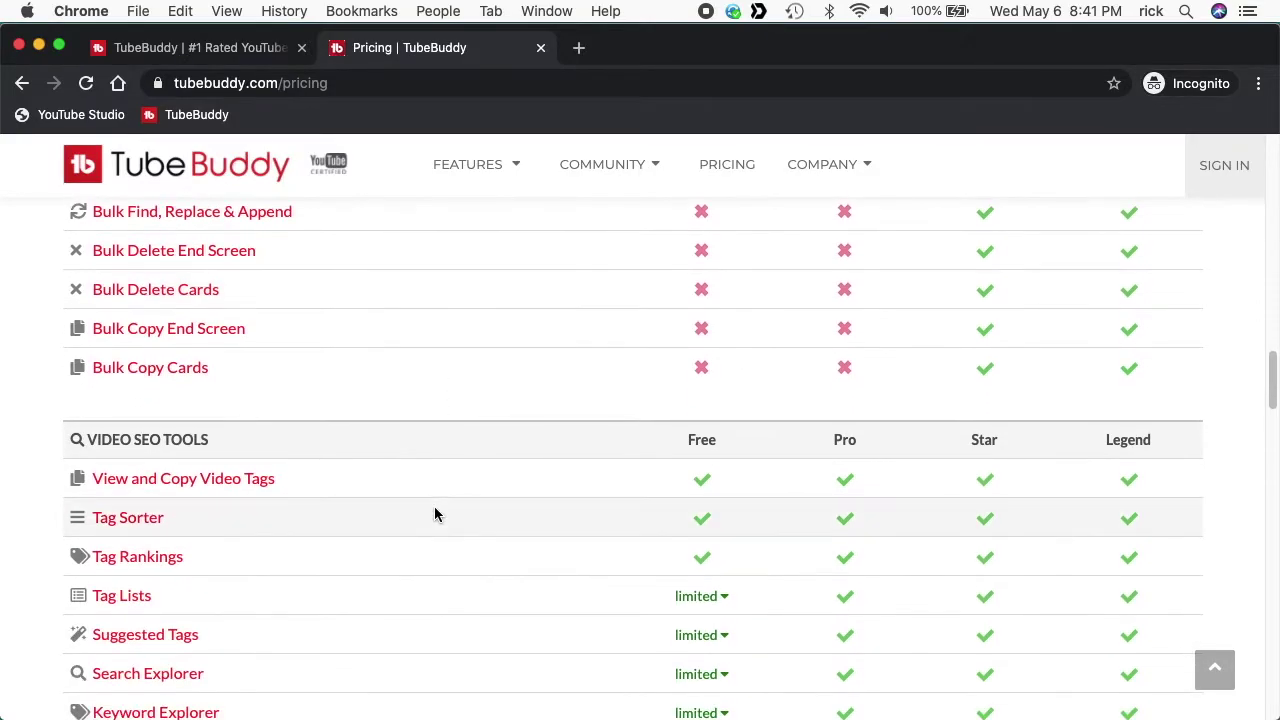
pyautogui.scroll(-3, 443, 471)
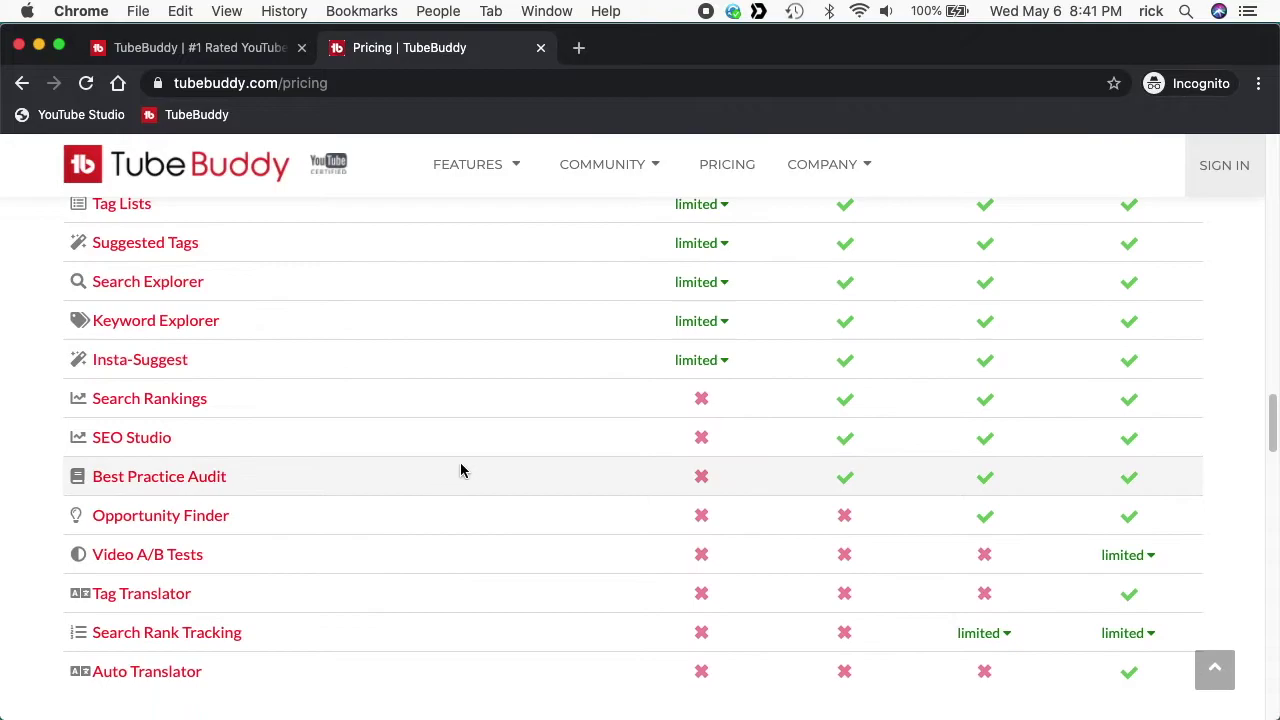
pyautogui.scroll(-2, 612, 515)
pyautogui.scroll(-4, 612, 520)
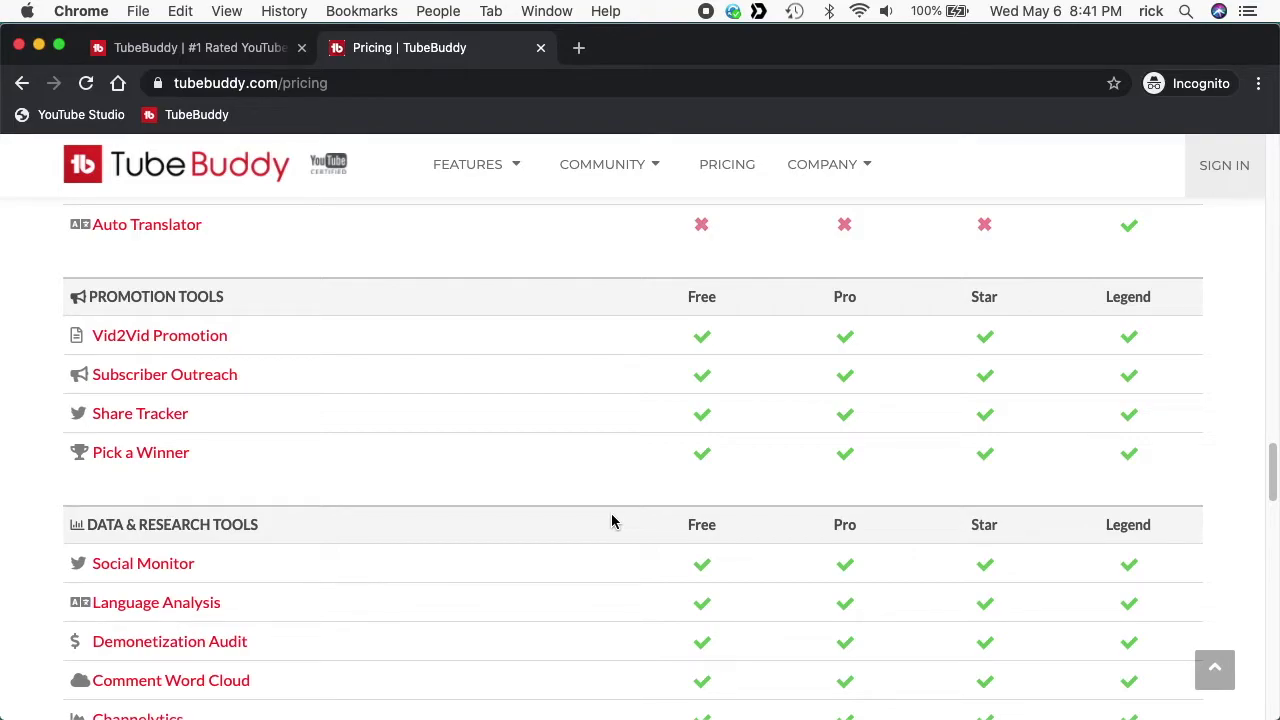
pyautogui.scroll(15, 923, 600)
pyautogui.scroll(-3, 938, 598)
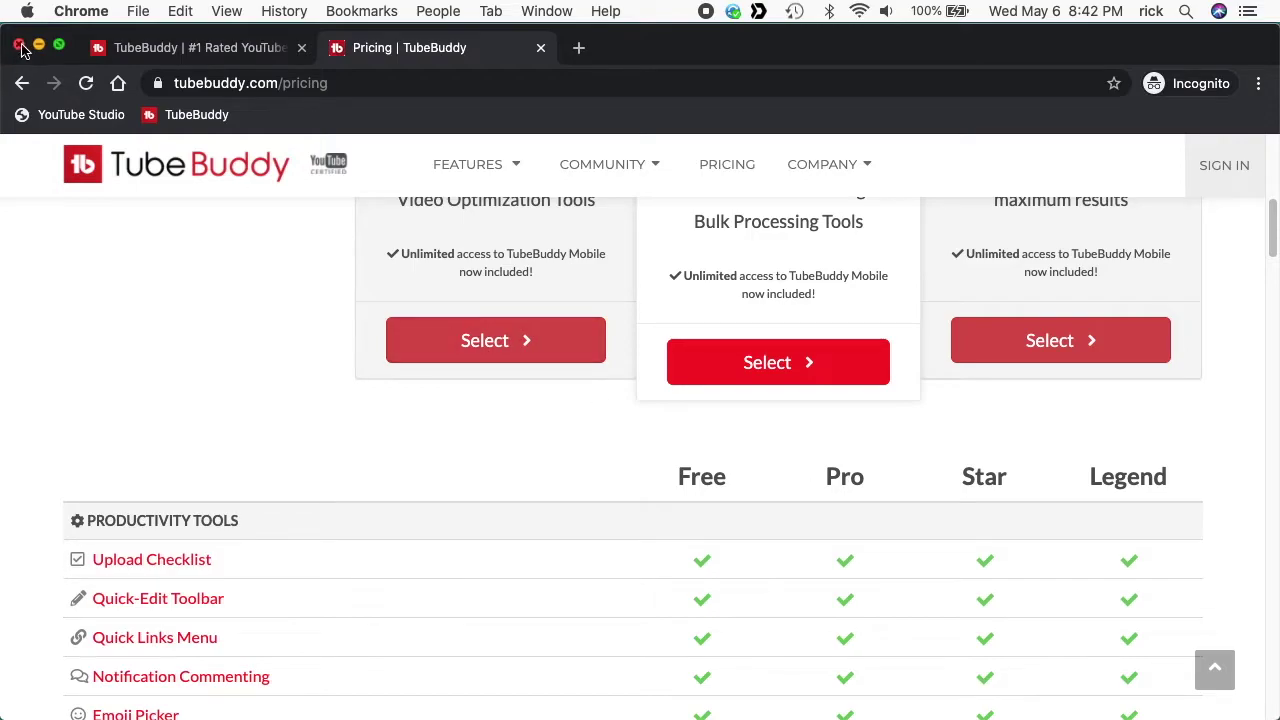
# Step: Close the incognito TubeBuddy window and the extension's Chrome Web Store page, and switch to YouTube Studio
pyautogui.click(152, 48)
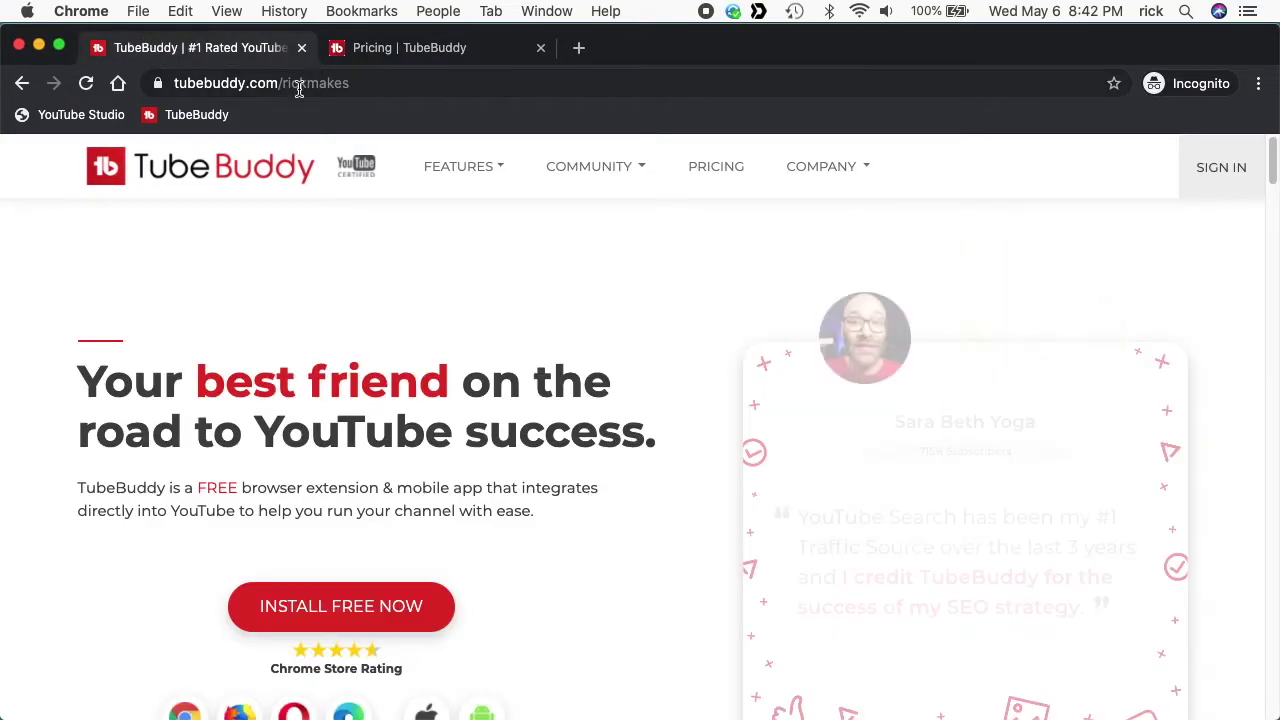
pyautogui.click(19, 46)
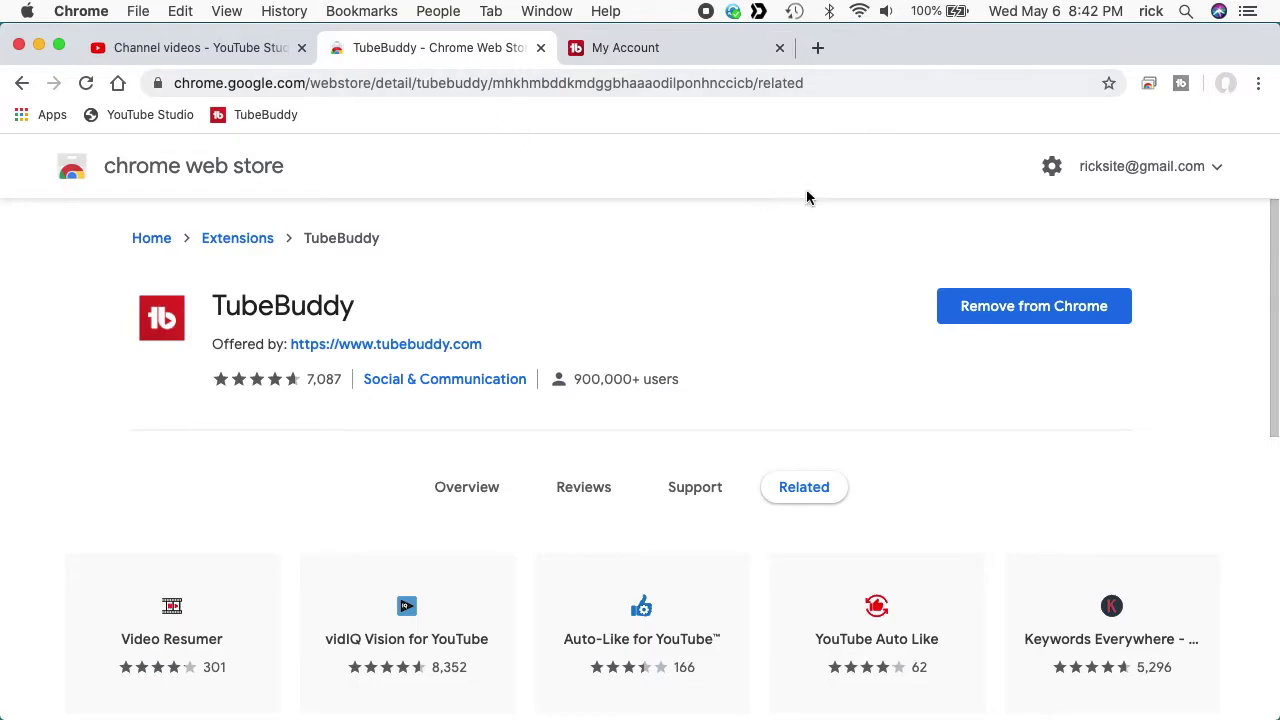
pyautogui.click(540, 47)
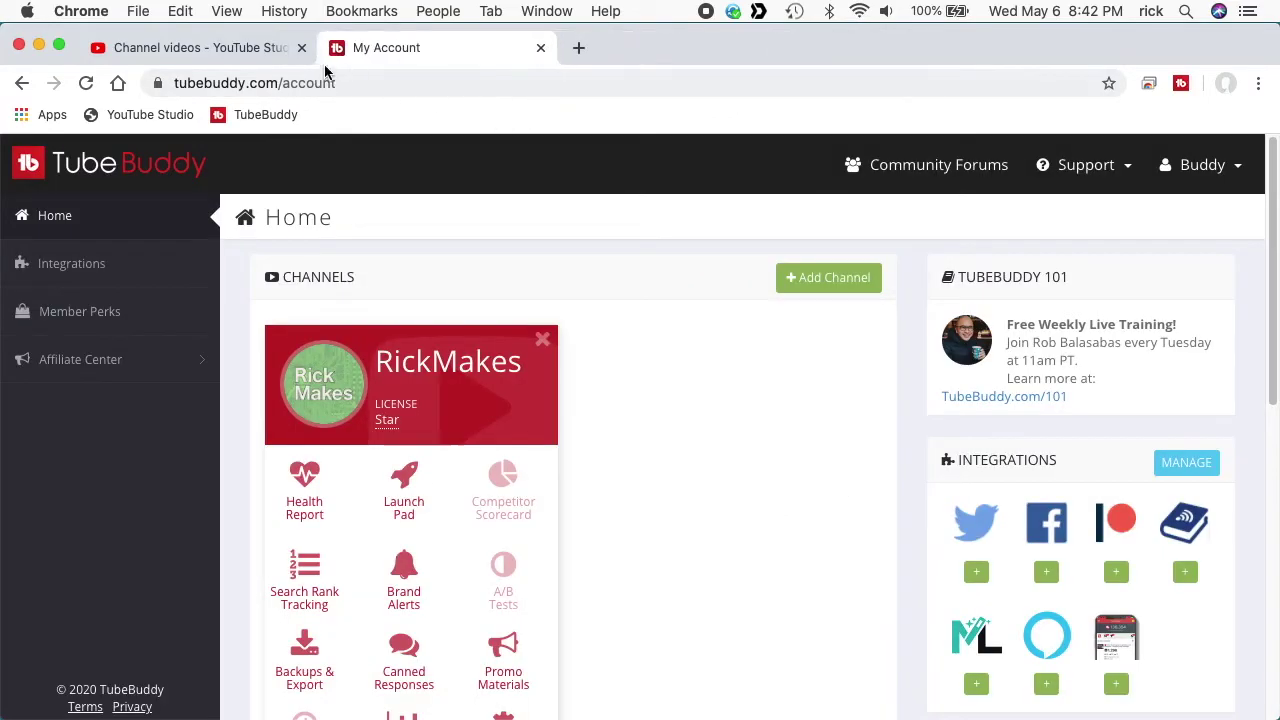
pyautogui.click(237, 48)
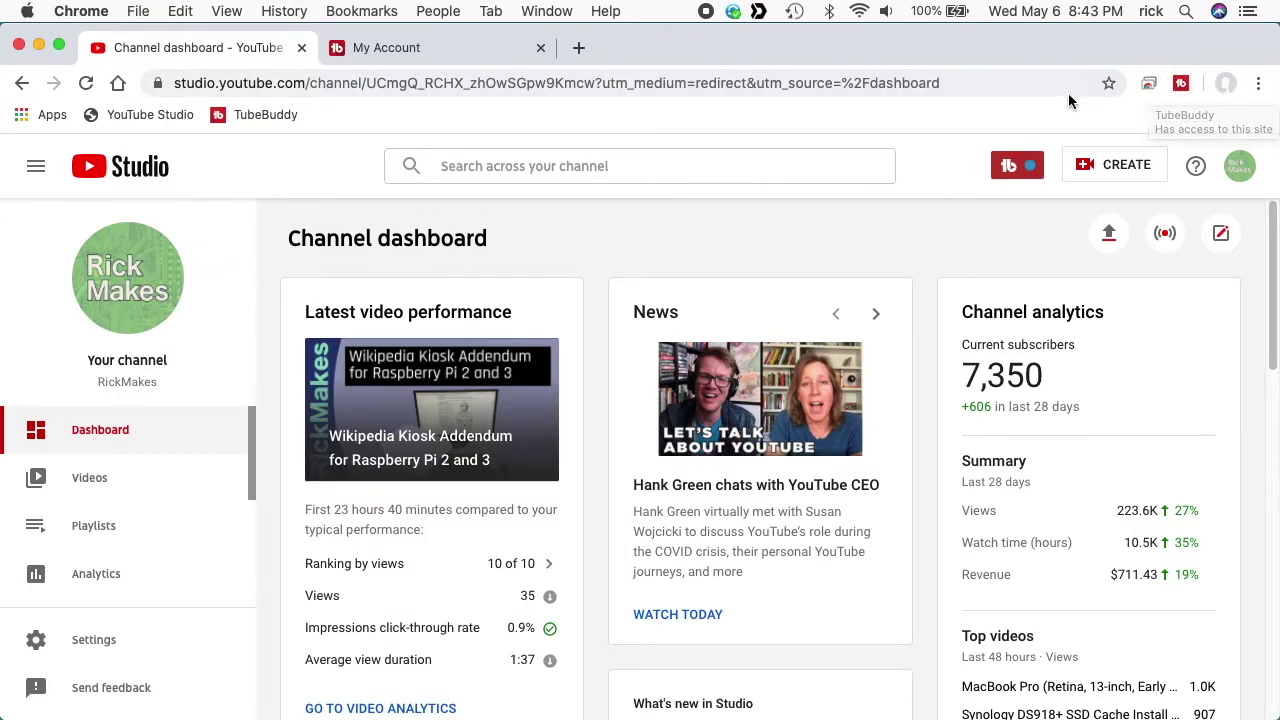
# Step: Examine the channel's recently achieved and upcoming milestones in the TubeBuddy menu, and close the menu
pyautogui.click(1025, 172)
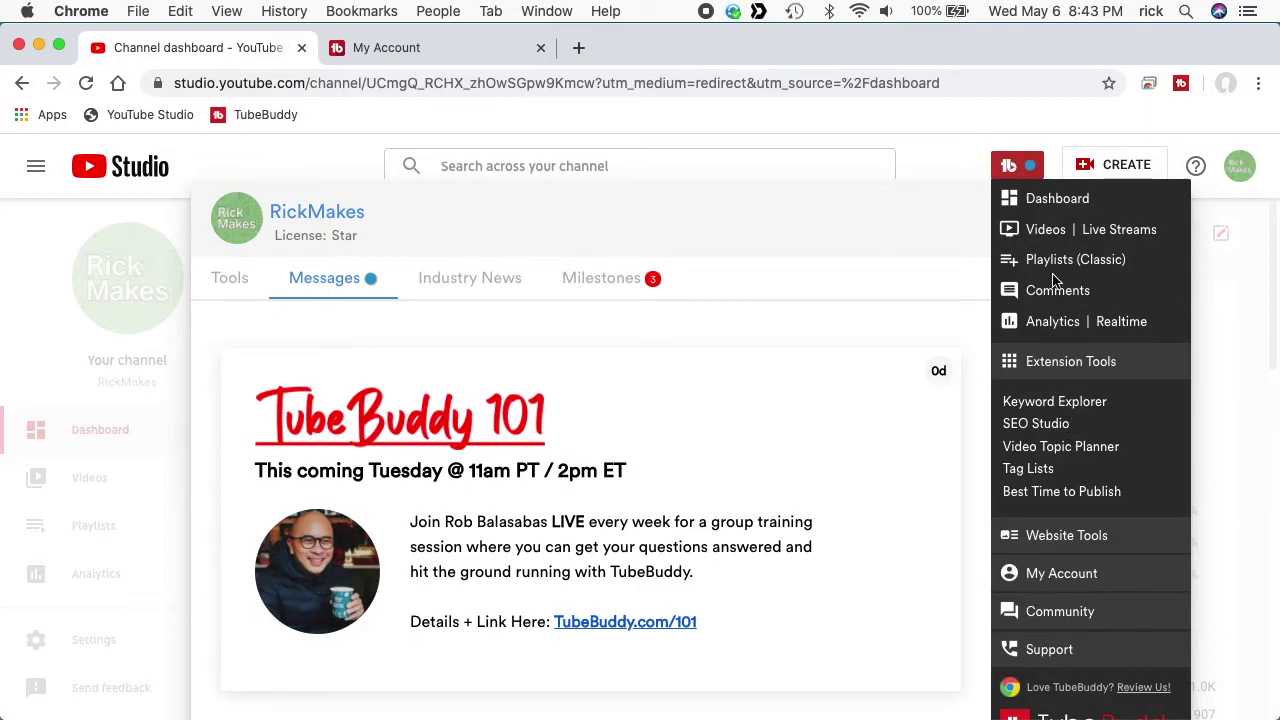
pyautogui.click(614, 292)
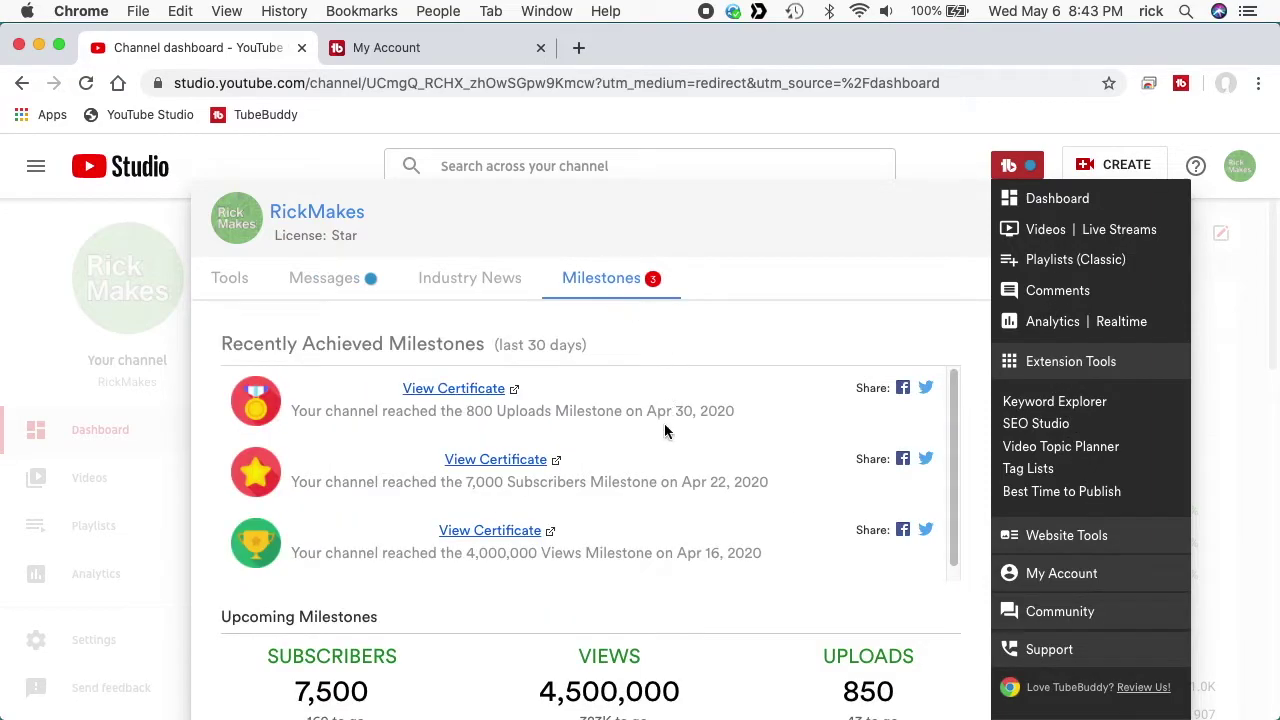
pyautogui.scroll(-1, 655, 488)
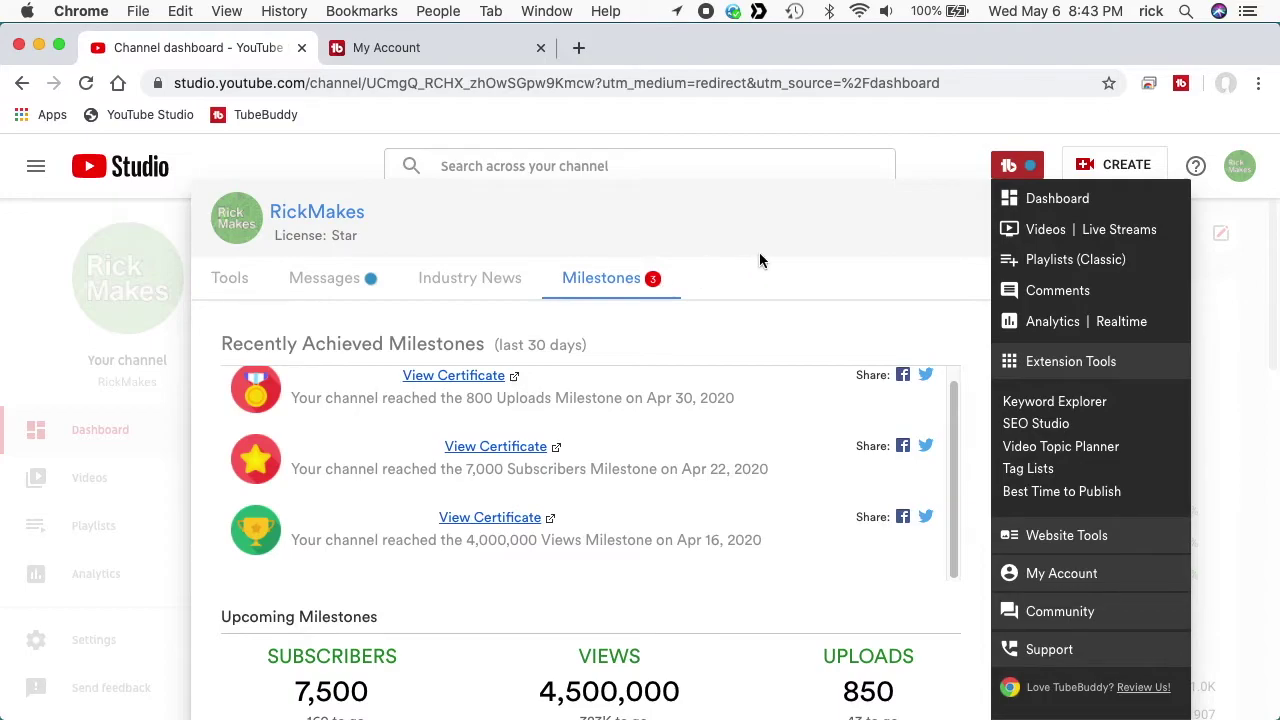
pyautogui.click(1010, 172)
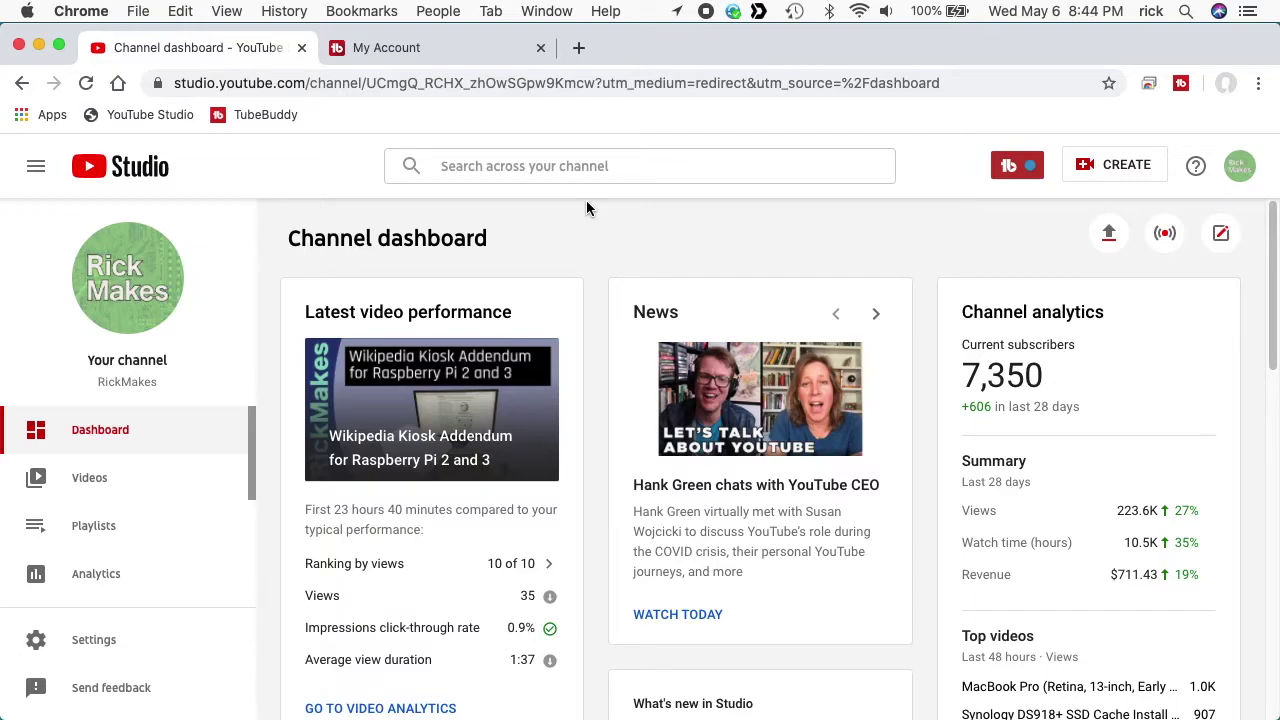
# Step: Open the details of the channel video "Wikipedia Kiosk Addendum for Raspberry Pi 2 and 3" for editing
pyautogui.click(92, 480)
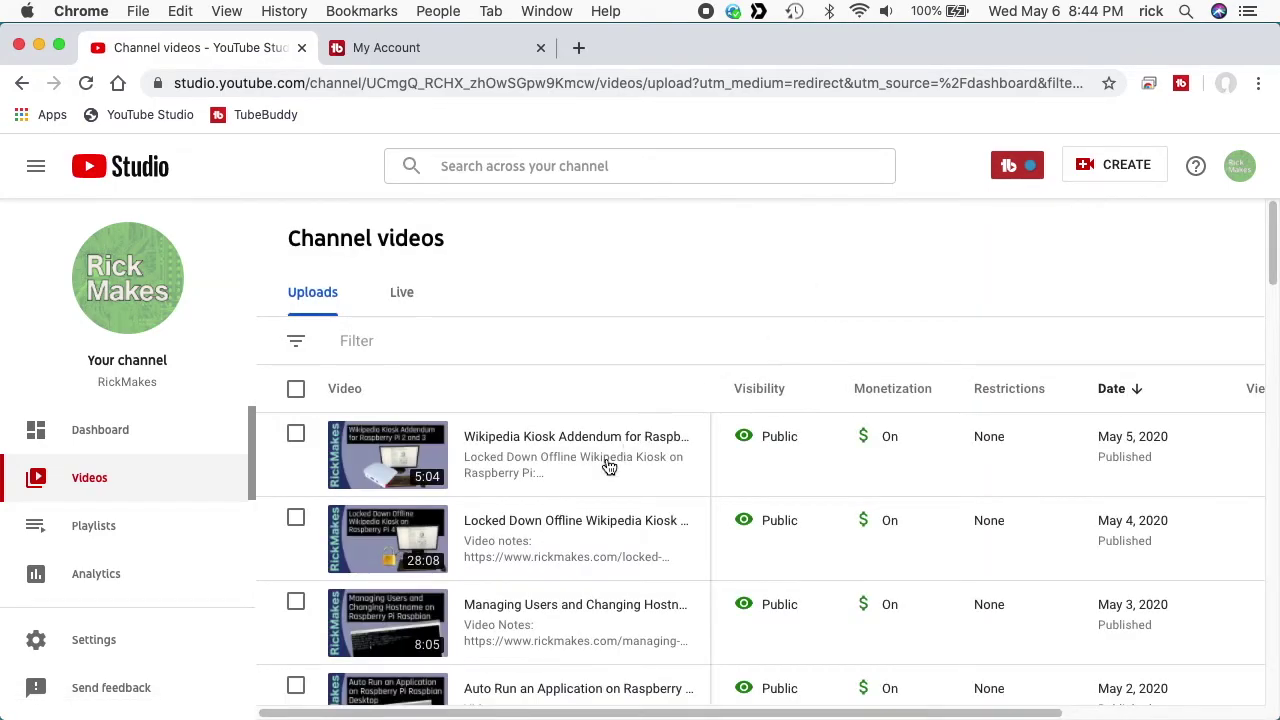
pyautogui.moveTo(600, 462)
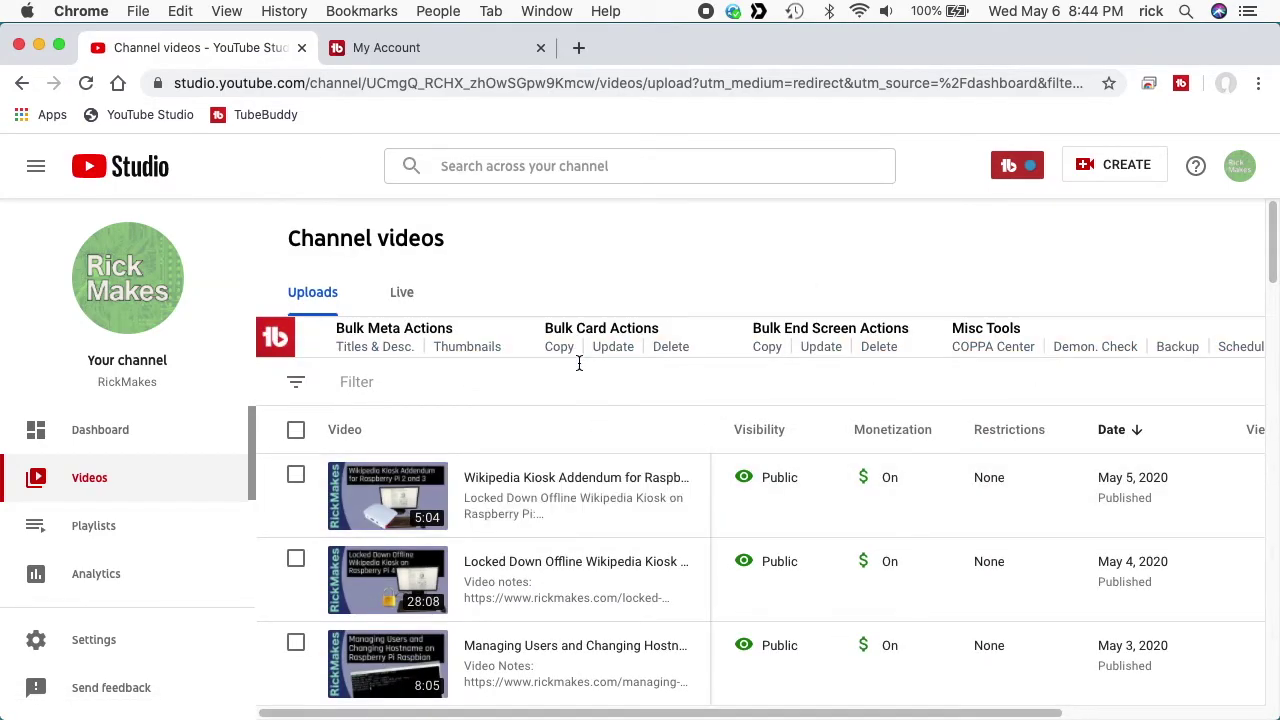
pyautogui.click(490, 496)
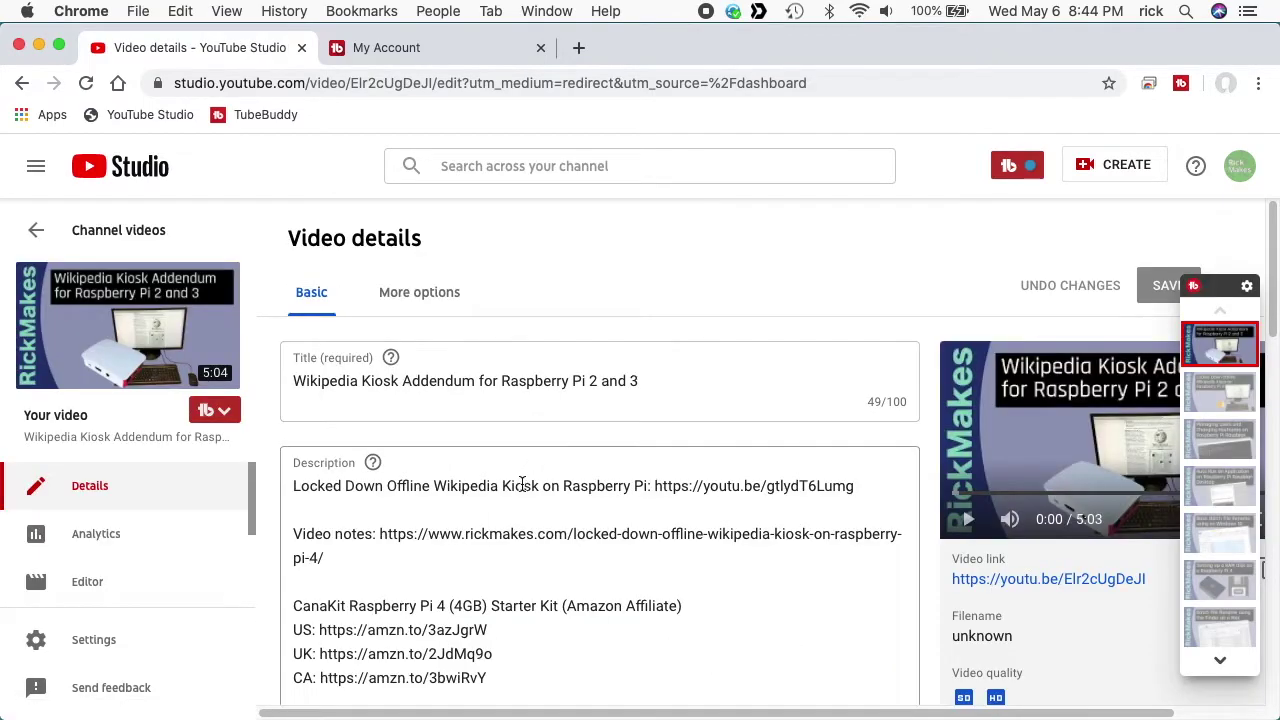
pyautogui.scroll(-2, 522, 484)
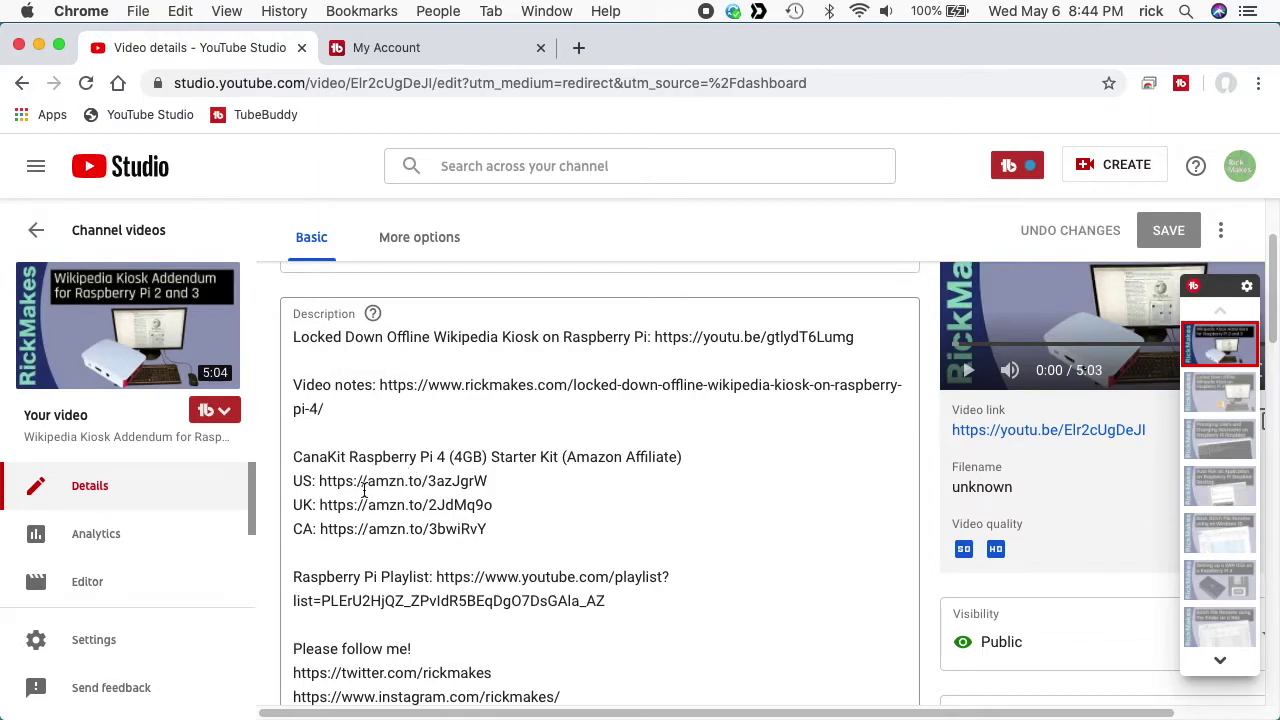
pyautogui.click(319, 481)
pyautogui.moveTo(319, 481); pyautogui.dragTo(428, 481)
pyautogui.press('super+c')
pyautogui.press('super+Left')
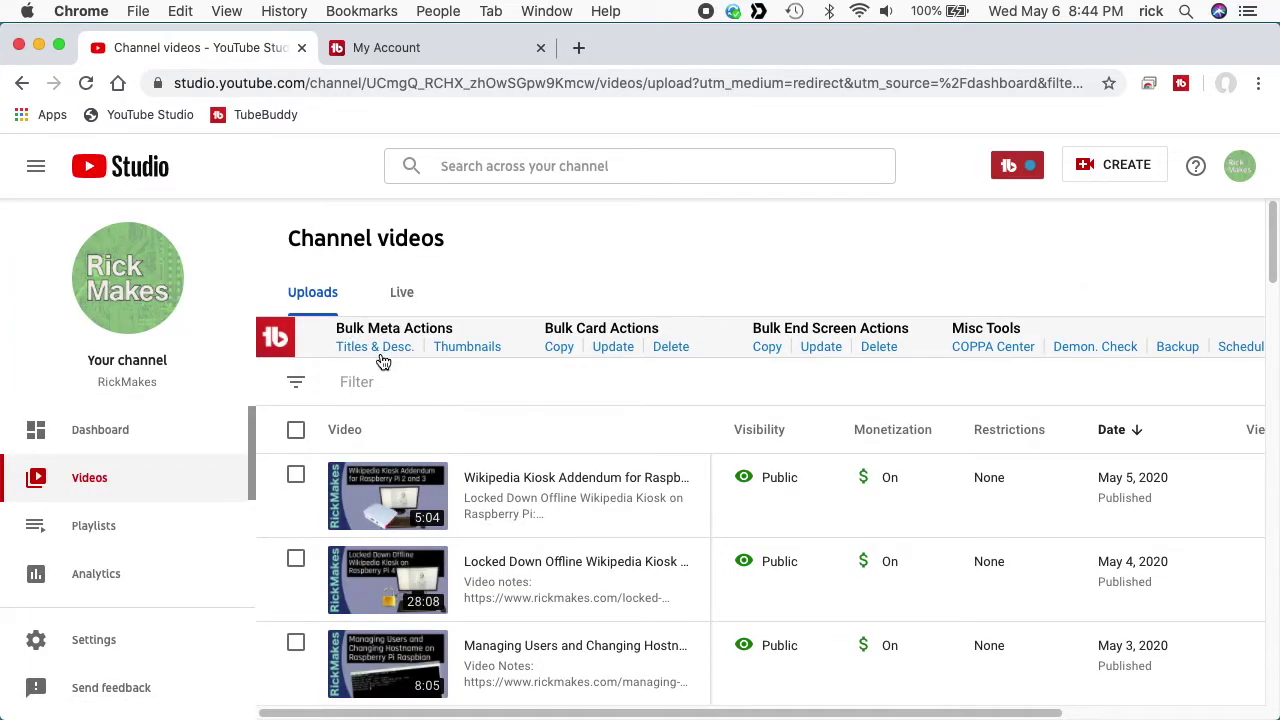
pyautogui.moveTo(380, 350); pyautogui.dragTo(386, 347)
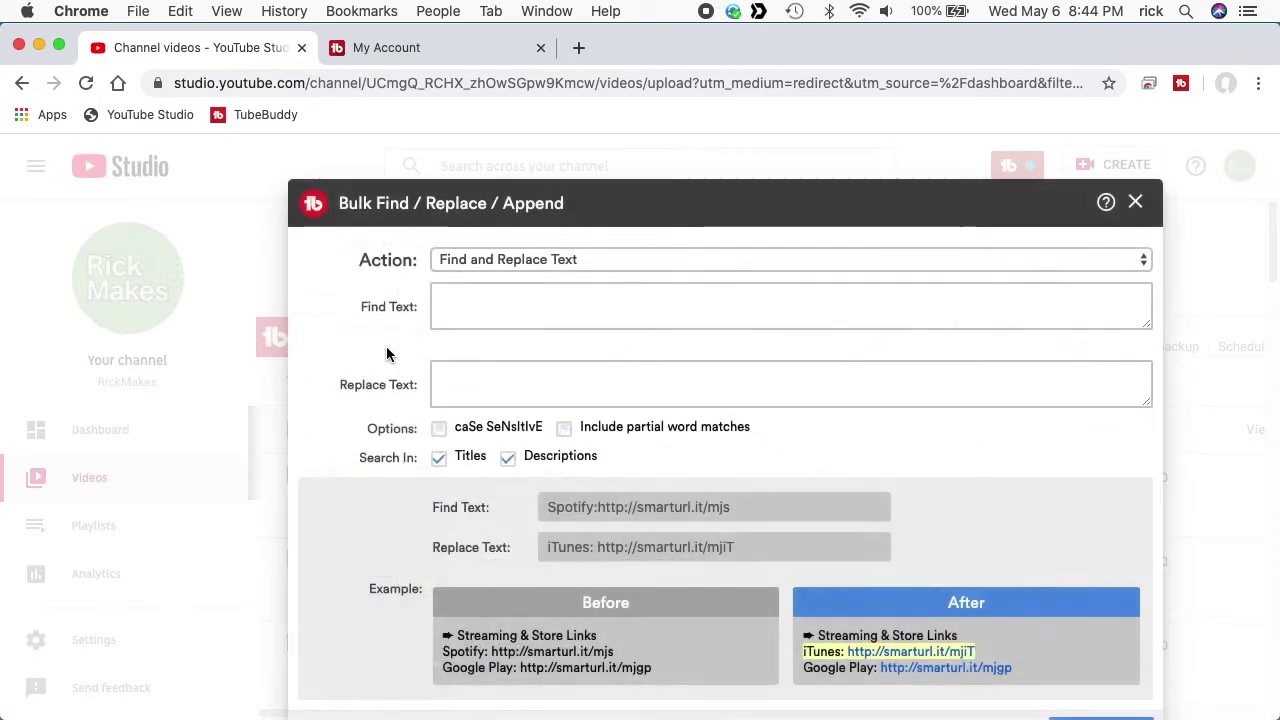
pyautogui.click(483, 302)
pyautogui.press('super+v')
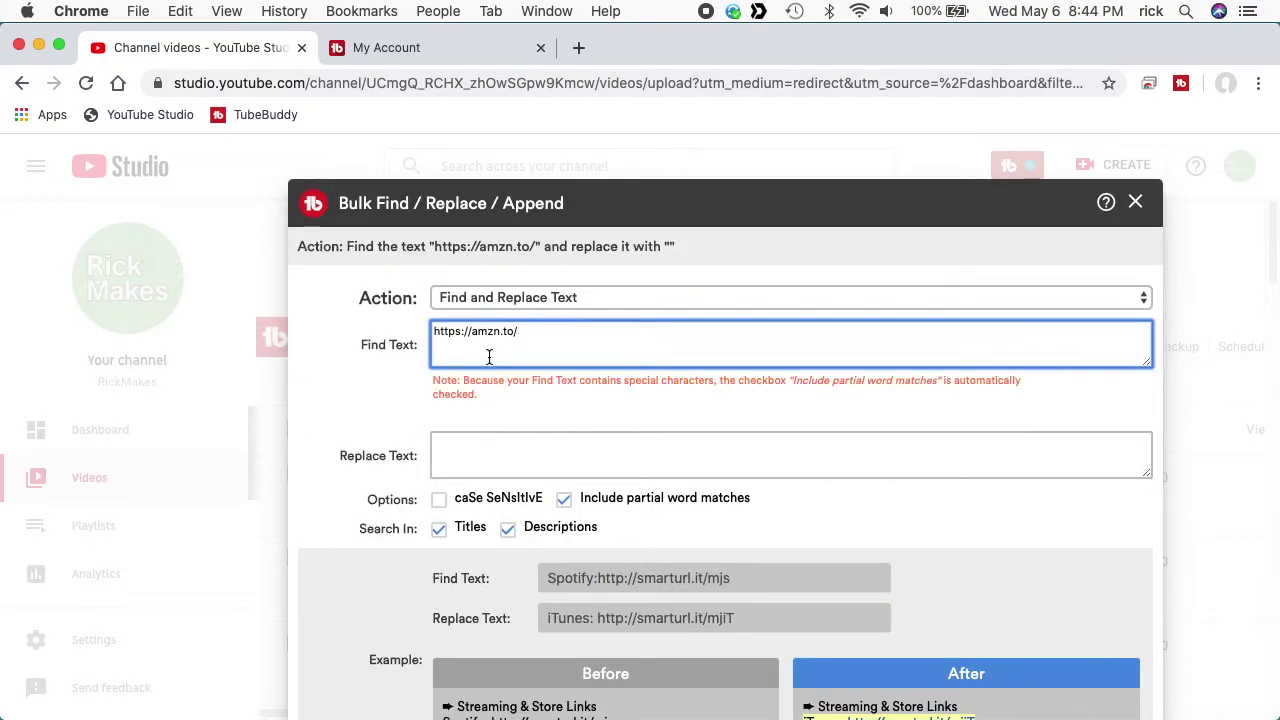
pyautogui.click(480, 448)
pyautogui.press('super+v')
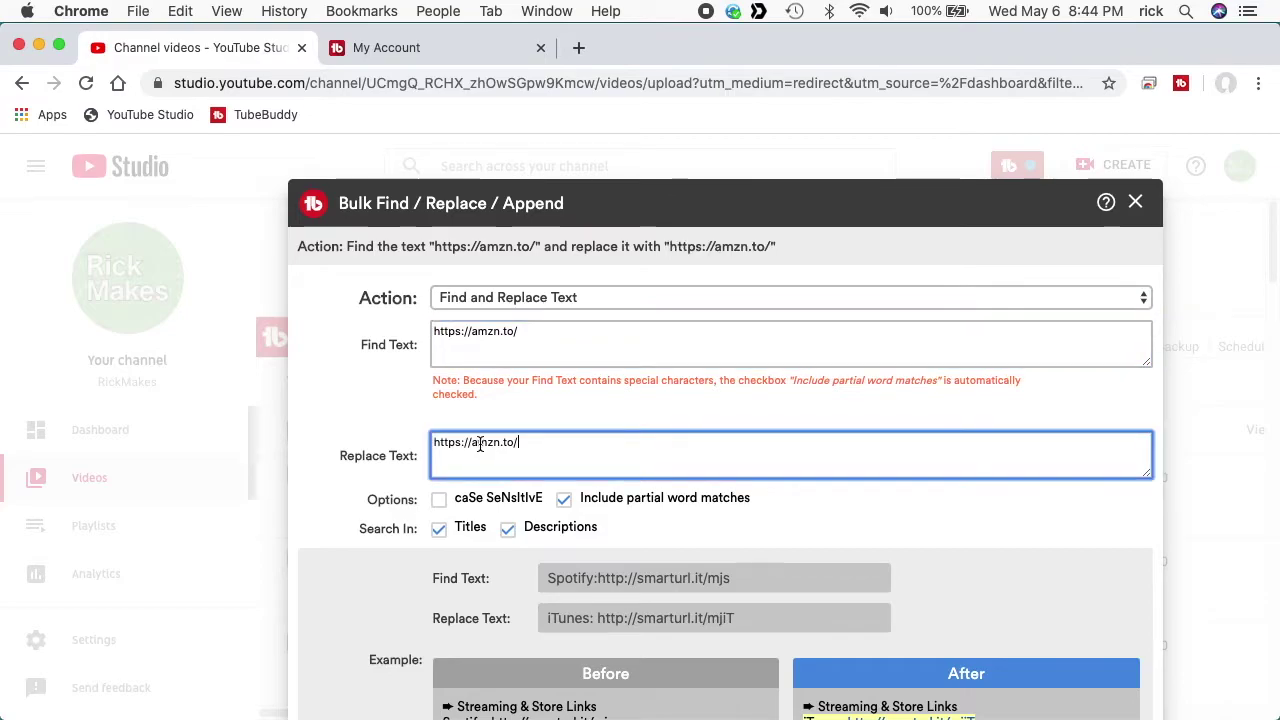
pyautogui.click(475, 359)
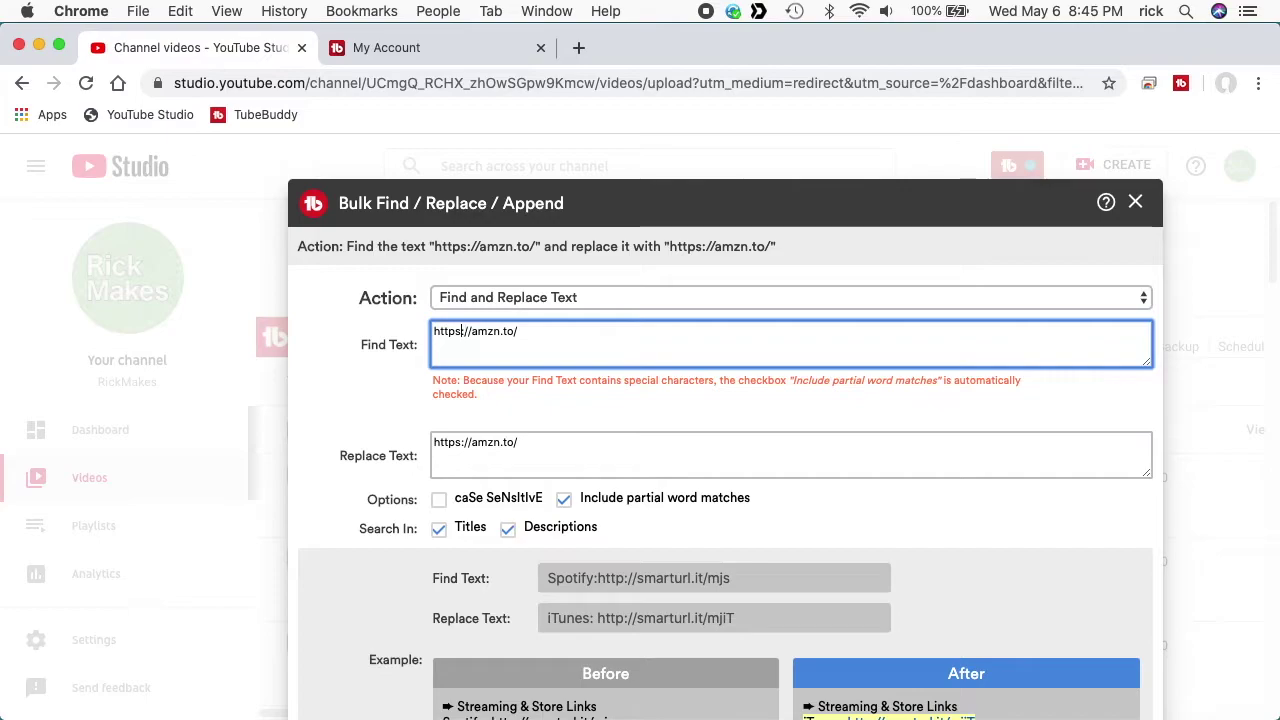
pyautogui.click(465, 331)
pyautogui.press('BackSpace')
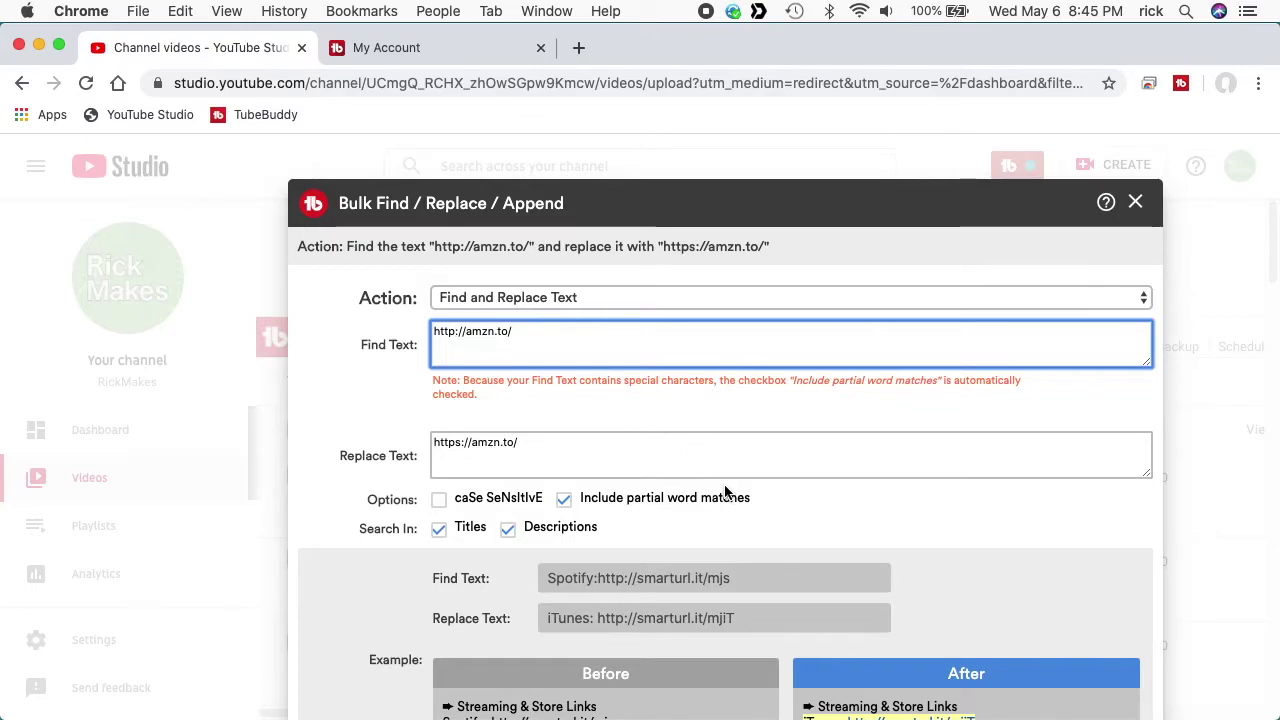
# Step: Review the bulk find and replace settings, and close the dialog without running the replacement
pyautogui.moveTo(846, 182); pyautogui.dragTo(764, 108)
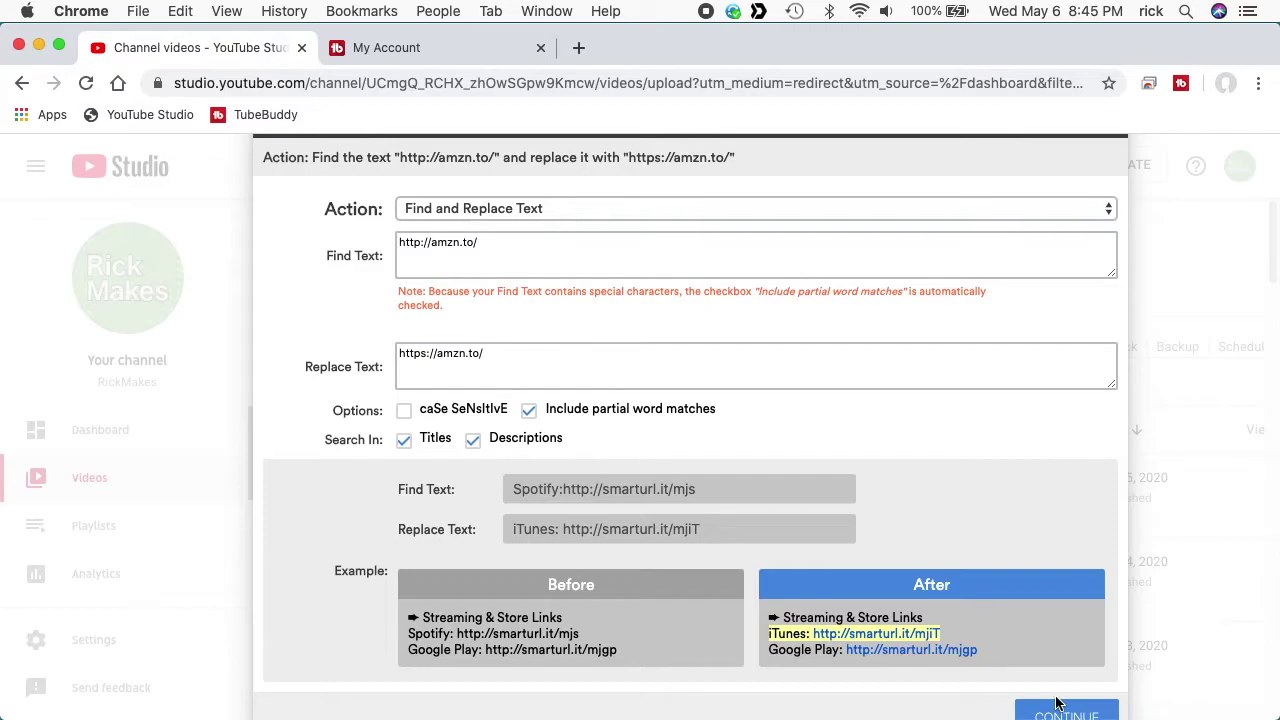
pyautogui.scroll(1, 1100, 400)
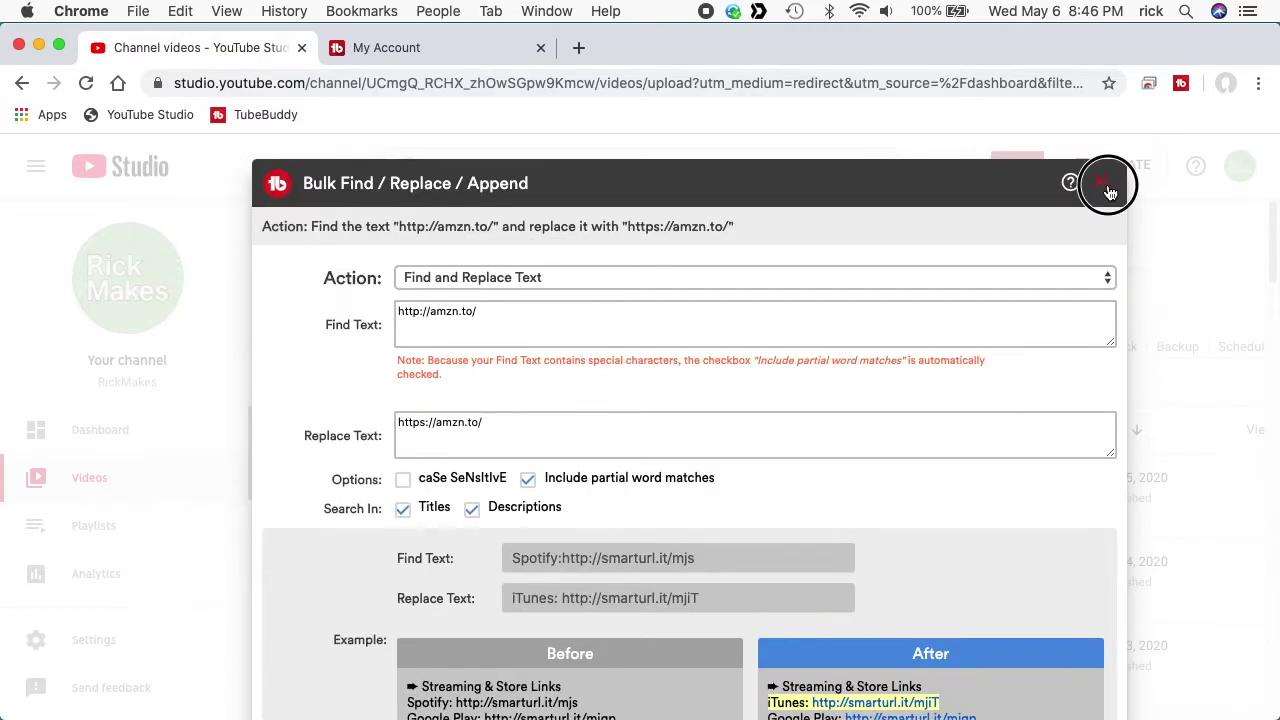
pyautogui.click(1106, 183)
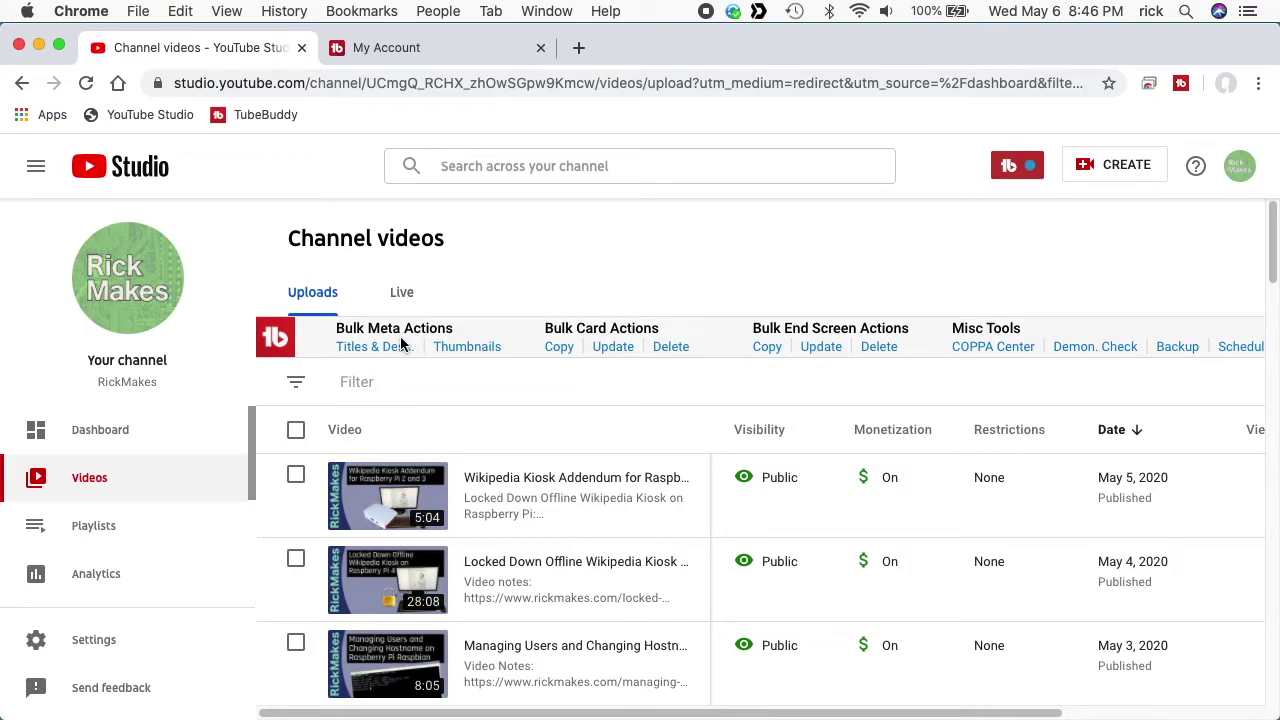
# Step: View the Keyword Explorer from TubeBuddy's extension tools, and close it
pyautogui.click(1022, 177)
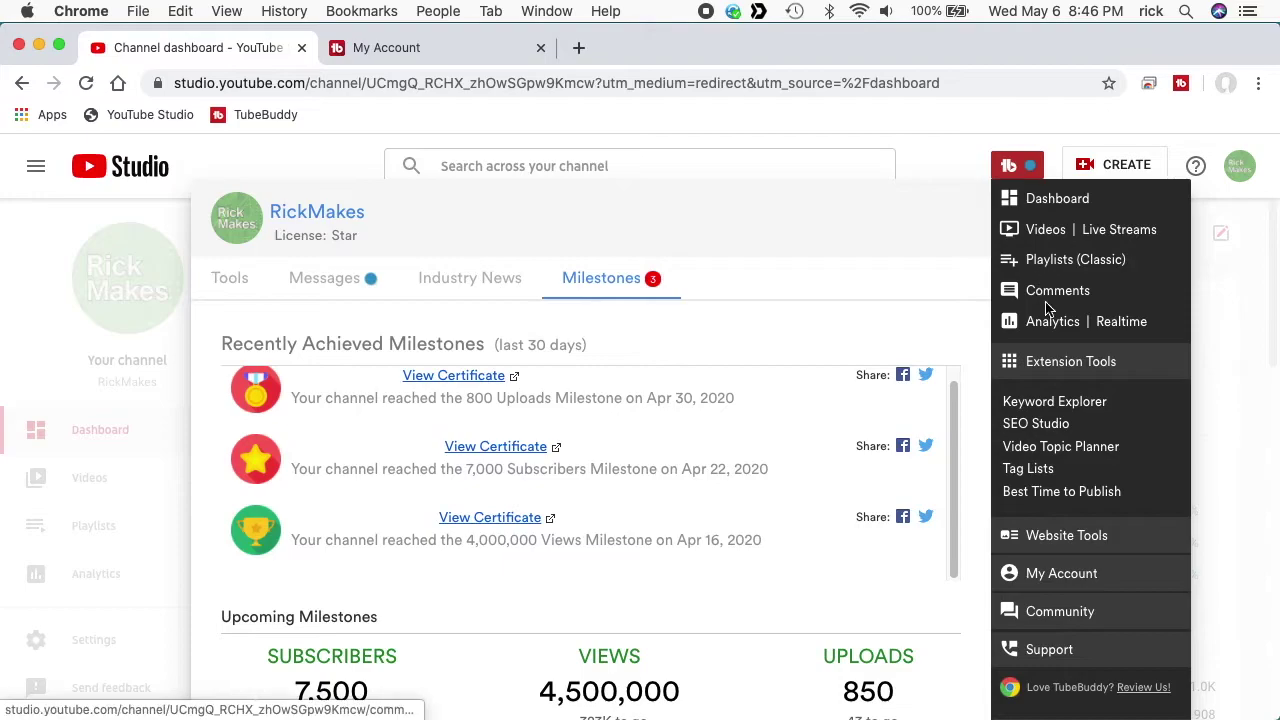
pyautogui.click(1058, 402)
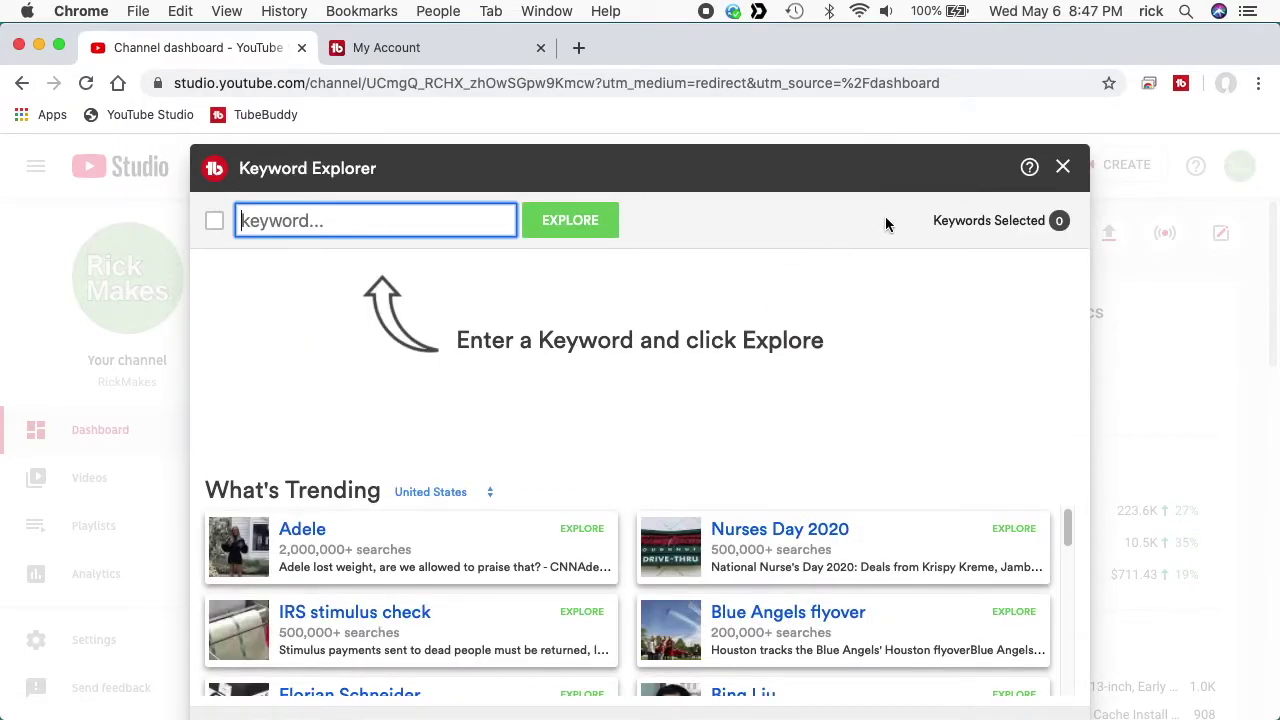
pyautogui.click(1065, 170)
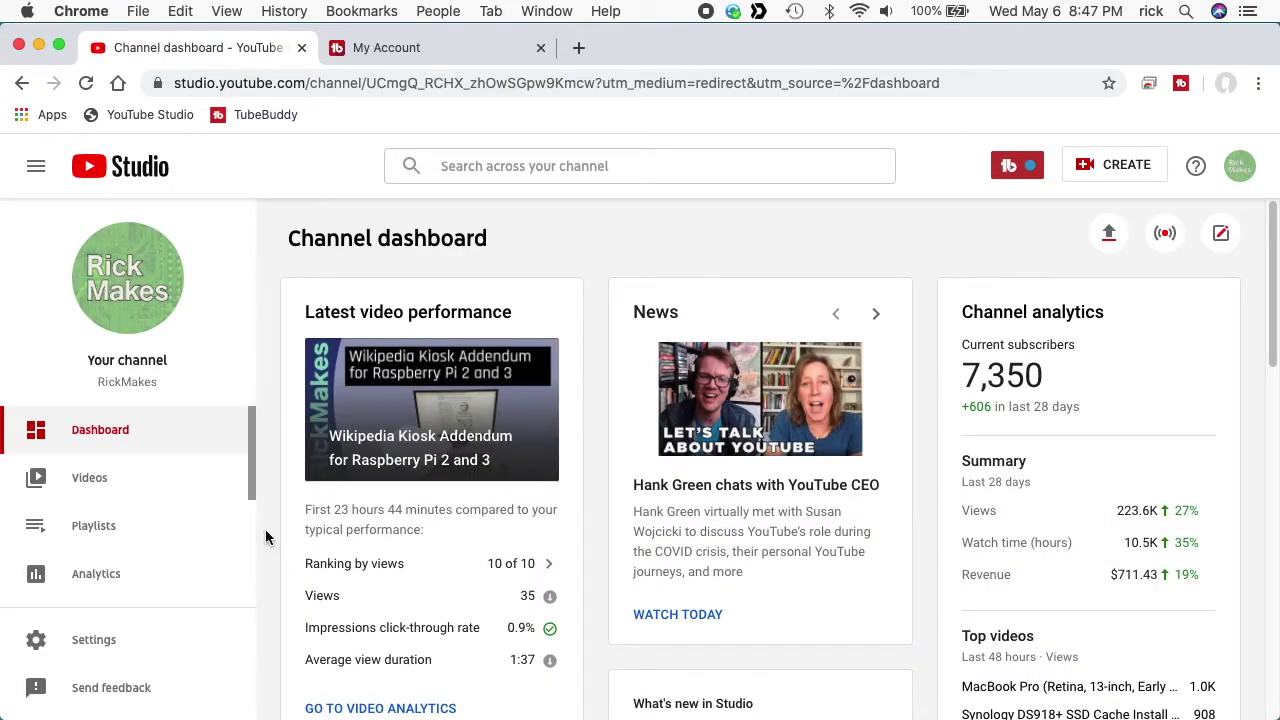
# Step: Open the newest channel video's details, and switch to the details of "Locked Down Offline Wikipedia Kiosk on Raspberry Pi 4"
pyautogui.click(92, 478)
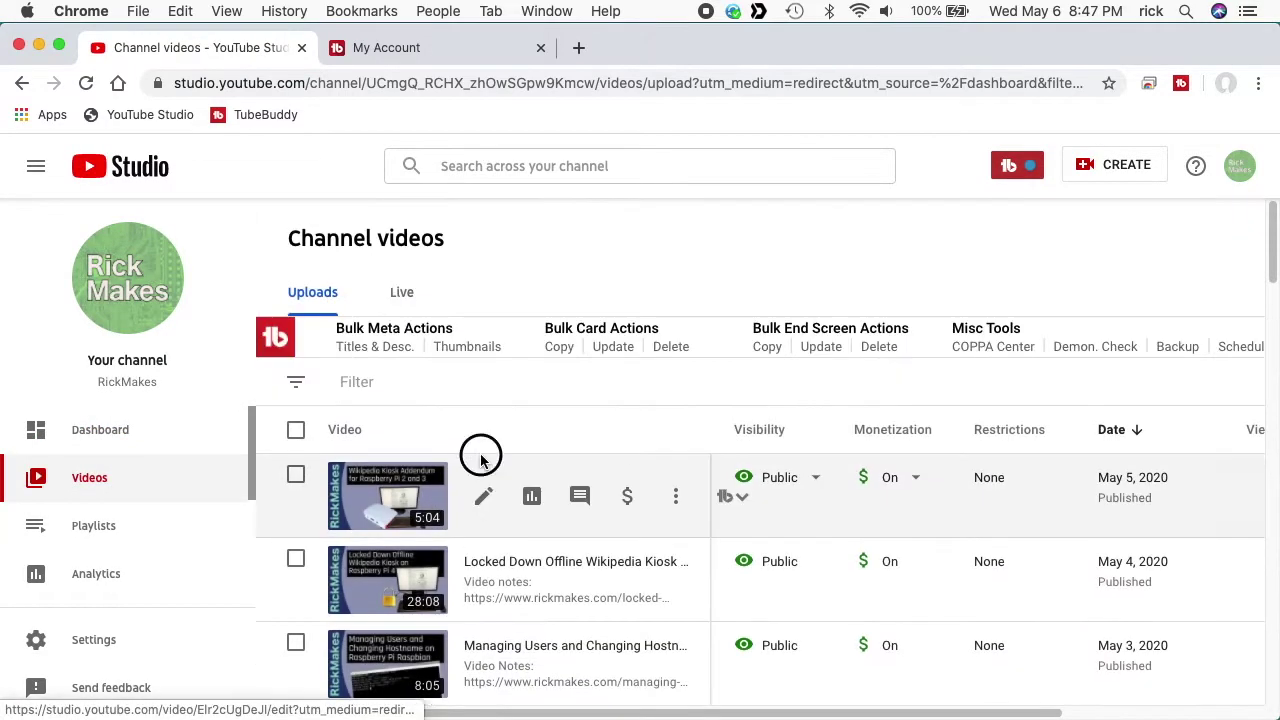
pyautogui.click(478, 488)
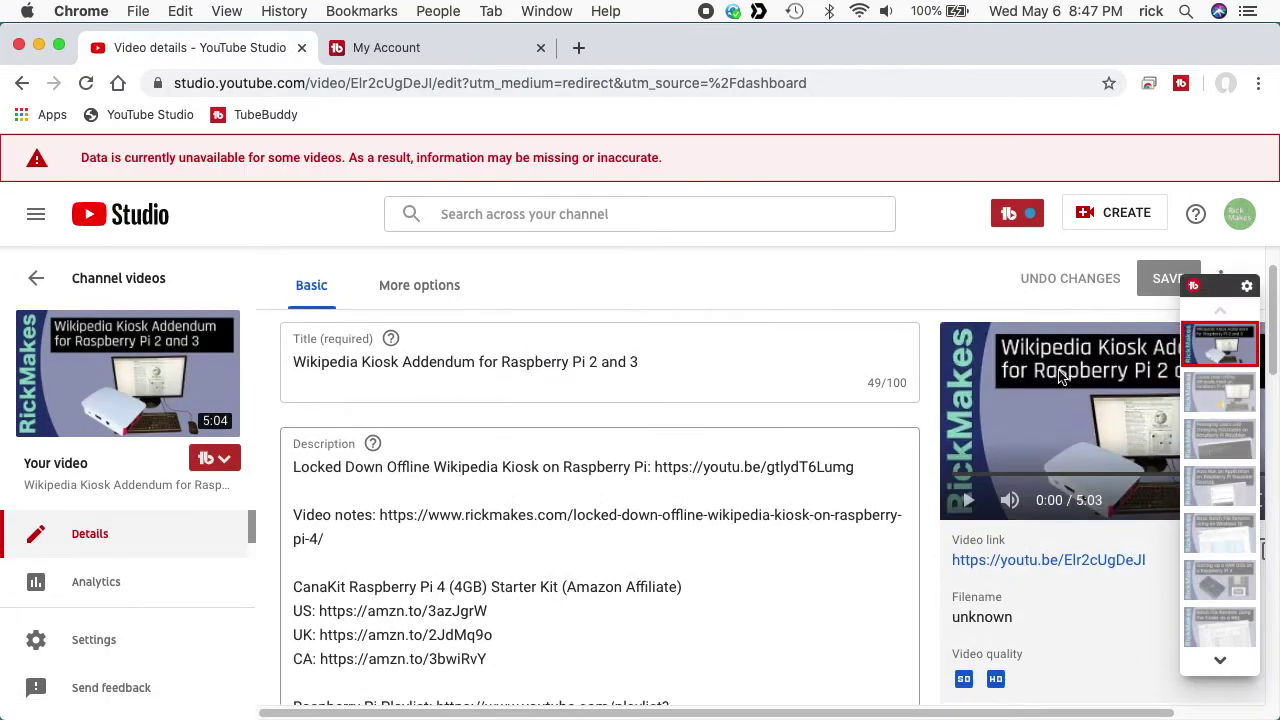
pyautogui.click(1237, 397)
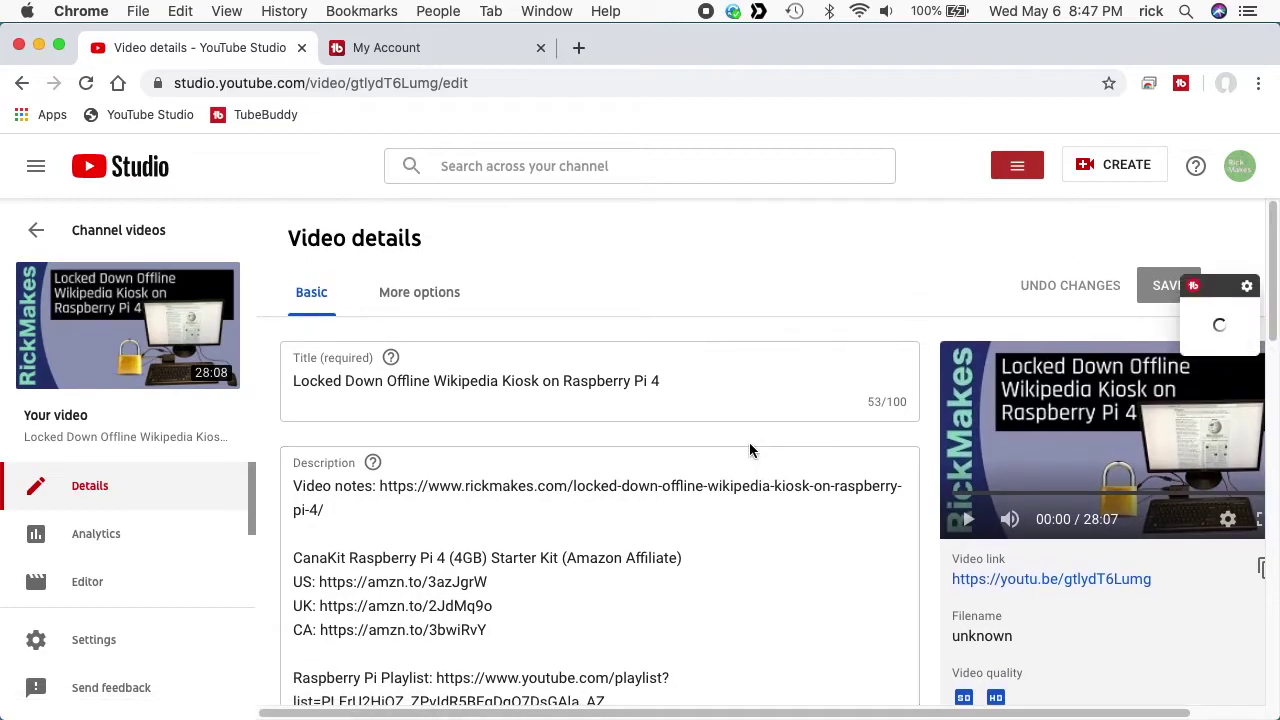
# Step: Examine the TubeBuddy additions in the video details, including Create Thumbnail, best practices, tag tools, recommended tags and the video's TubeBuddy menu
pyautogui.scroll(-10, 789, 349)
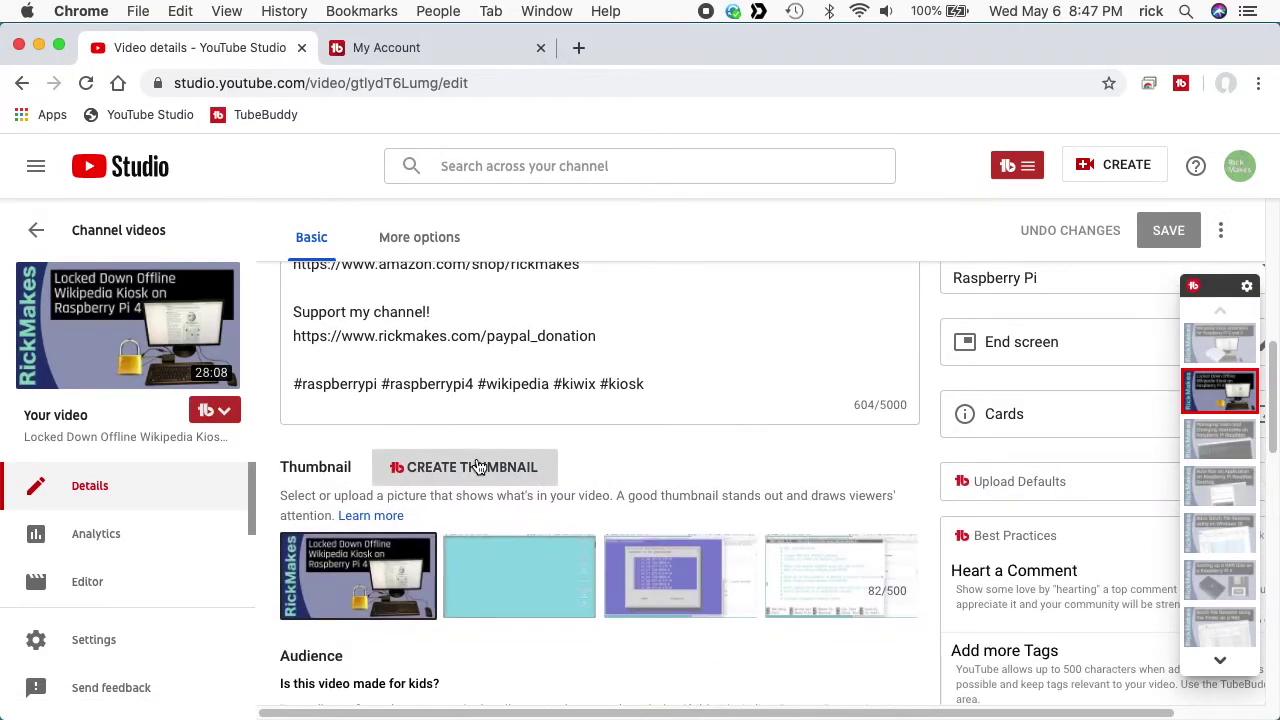
pyautogui.scroll(-5, 667, 442)
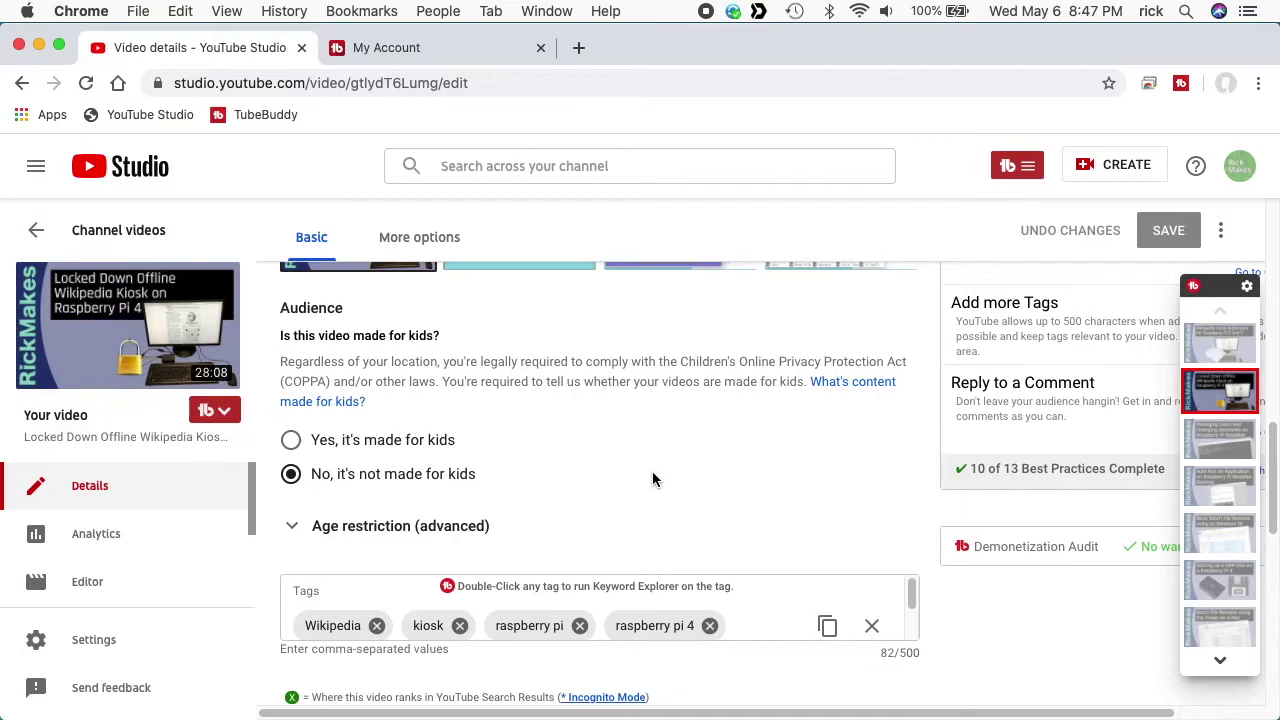
pyautogui.scroll(-2, 653, 467)
pyautogui.scroll(-1, 650, 481)
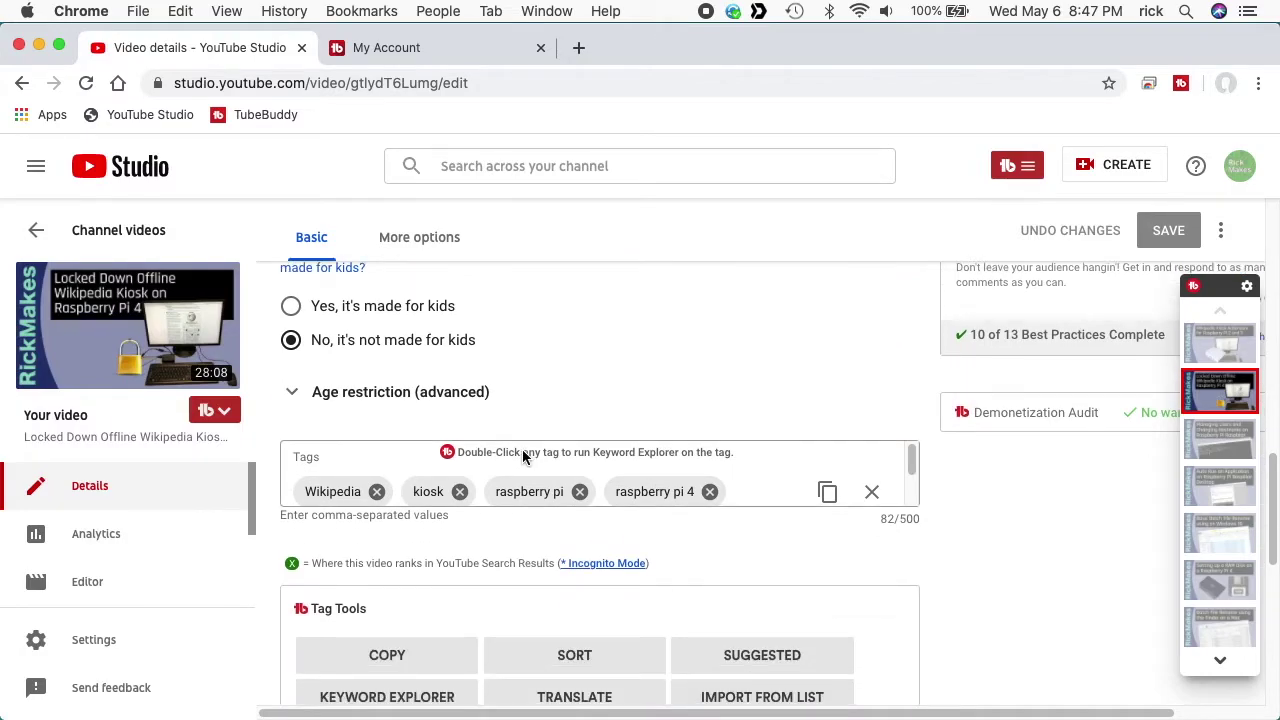
pyautogui.scroll(-3, 527, 505)
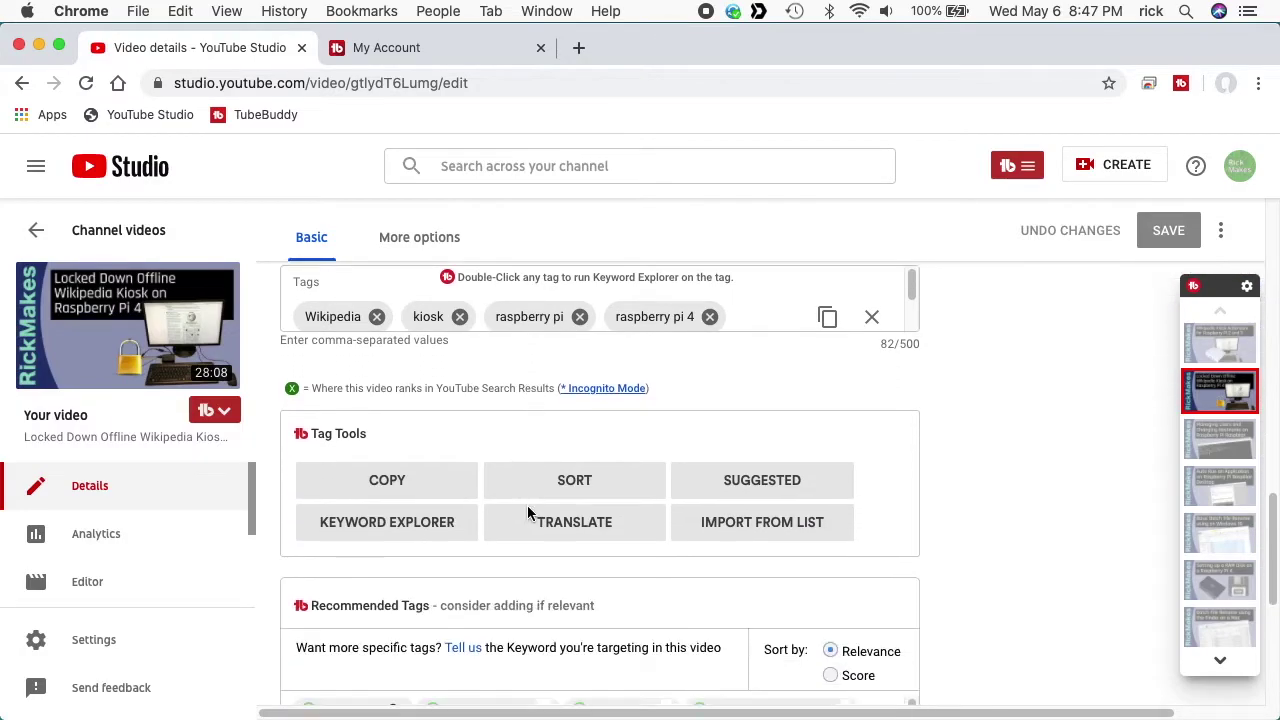
pyautogui.scroll(-4, 880, 486)
pyautogui.scroll(15, 880, 486)
pyautogui.scroll(6, 880, 486)
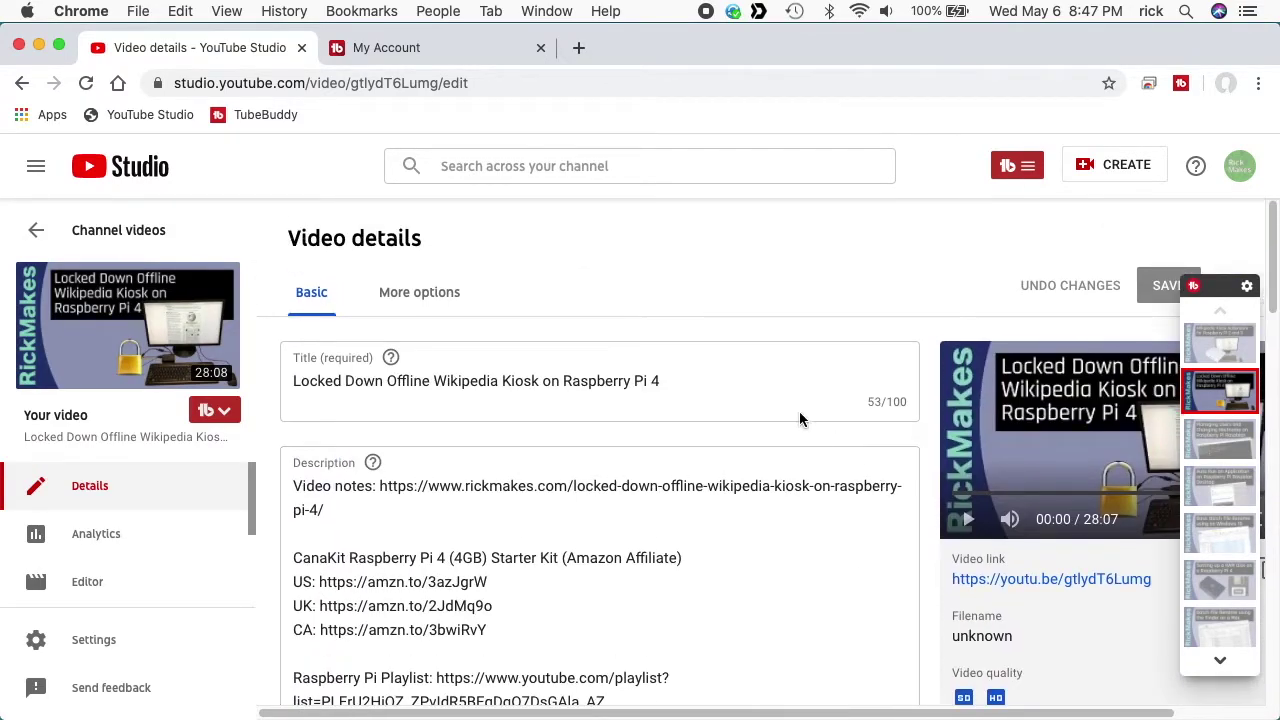
pyautogui.click(222, 411)
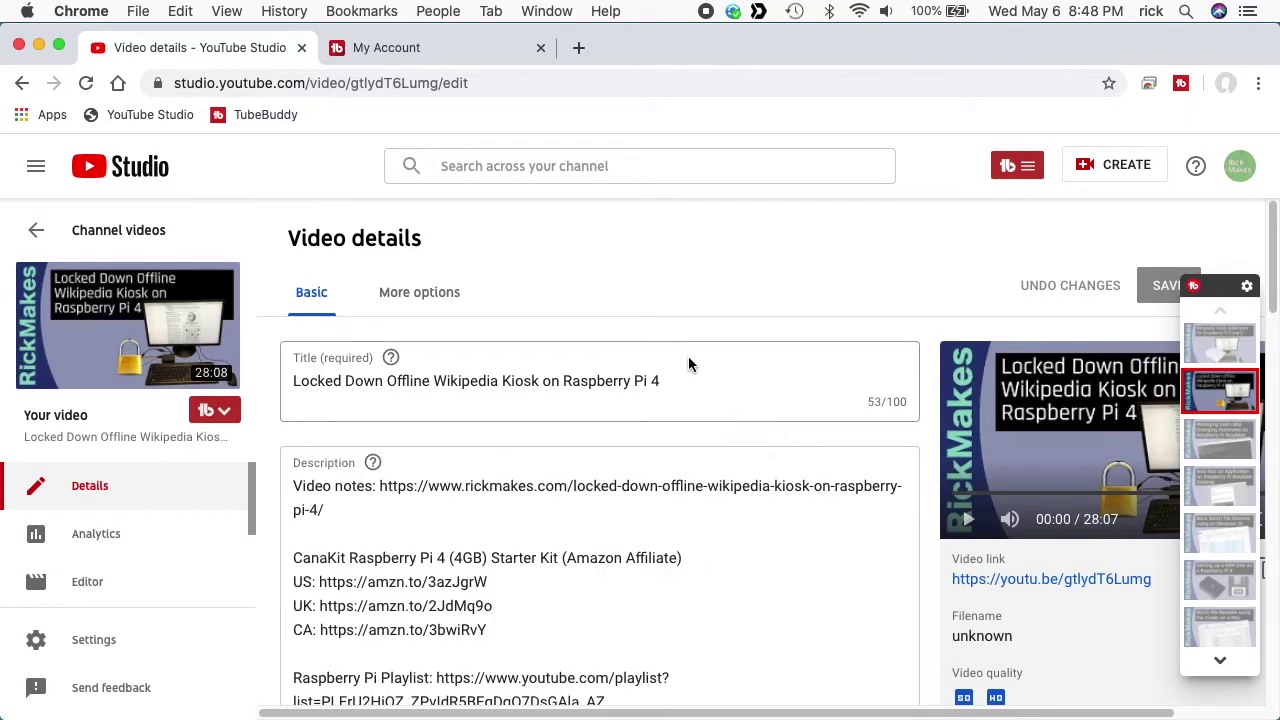
# Step: Switch to the TubeBuddy account page and open the RickMakes channel's Health Report
pyautogui.click(407, 52)
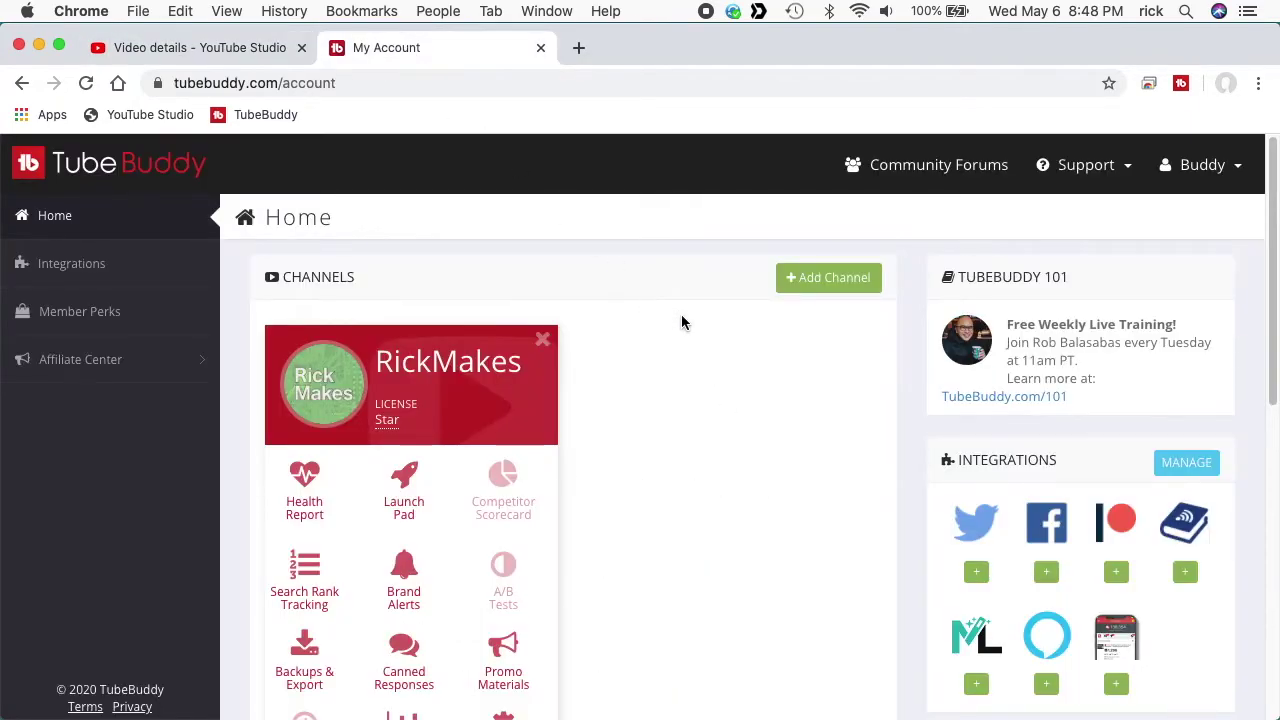
pyautogui.click(310, 488)
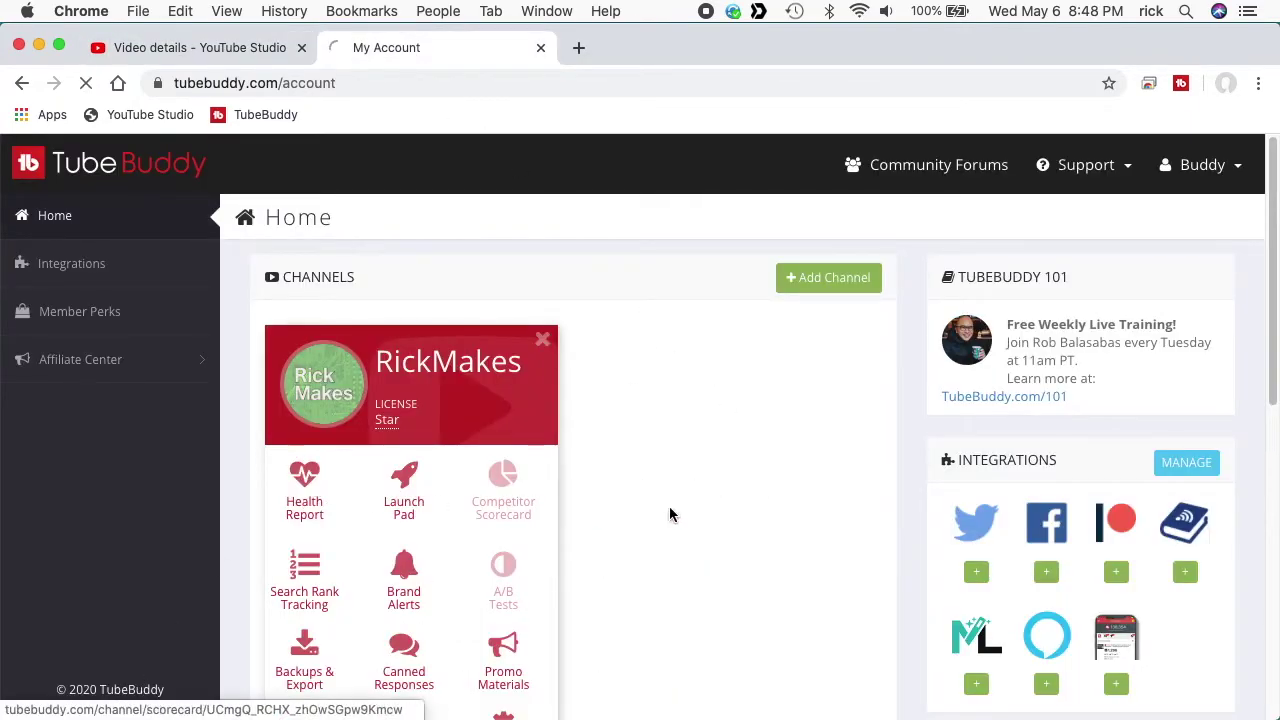